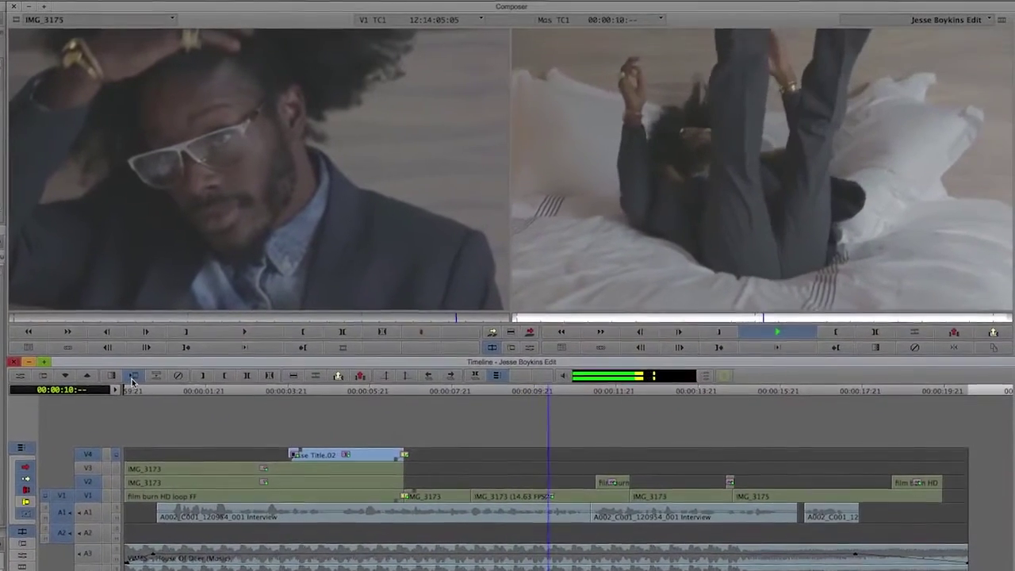
# Scrub the sequence and the V2 IMG_3173 clip's PictureInPicture scaling animation, which sits at 35.
pyautogui.moveTo(167, 397); pyautogui.dragTo(333, 435)
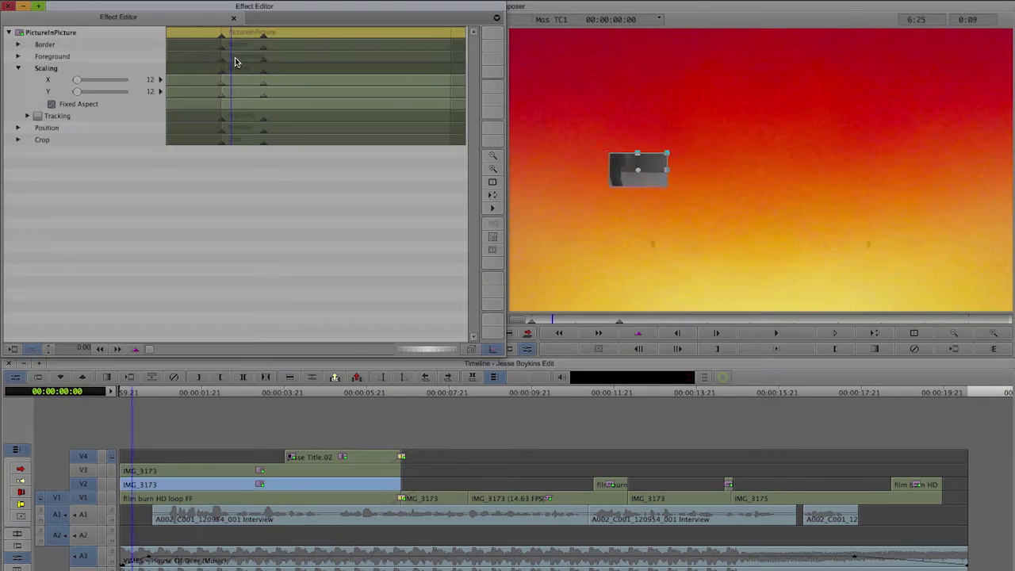
pyautogui.moveTo(235, 62); pyautogui.dragTo(259, 126)
# Check the V3 effect and the Dip to Color transition, then open IMG_3173 (14.63 FPS)'s 61% motion effect.
pyautogui.click(210, 470)
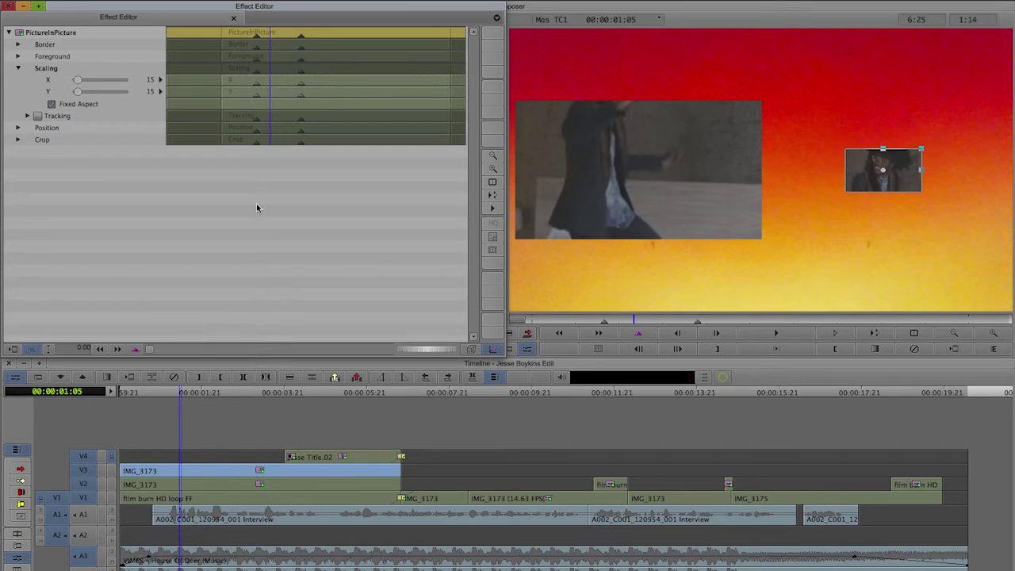
pyautogui.moveTo(284, 399); pyautogui.dragTo(401, 406)
pyautogui.hotkey('ctrl', '8')
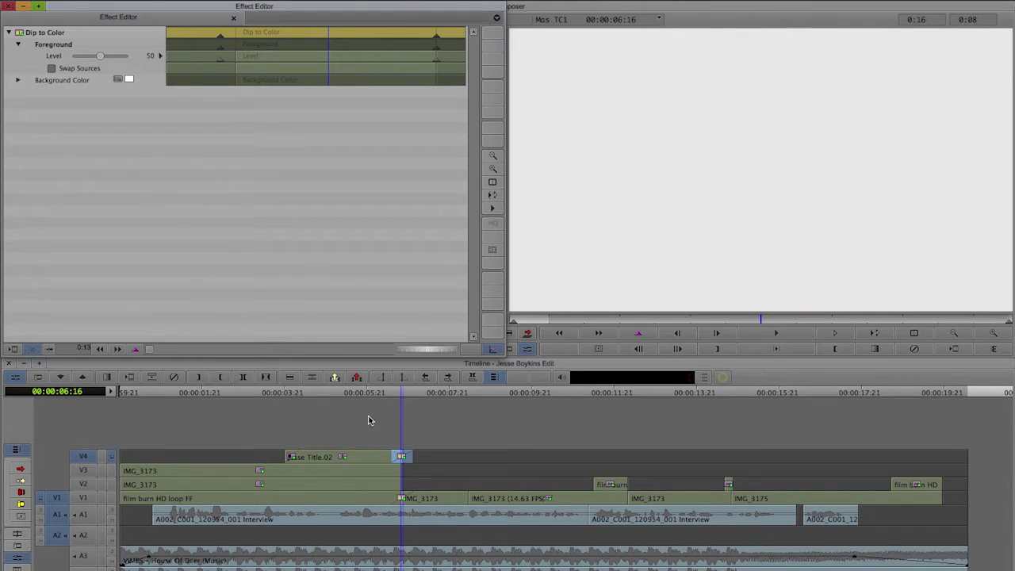
pyautogui.moveTo(402, 397); pyautogui.dragTo(522, 421)
pyautogui.click(334, 377)
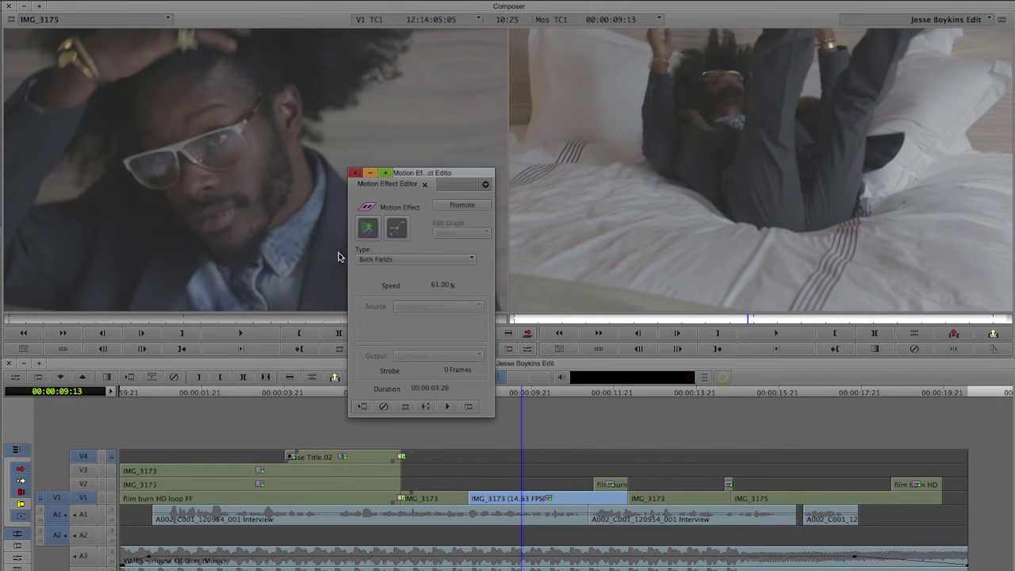
# Lower the V2 film burn clip's Superimpose level from 50 to 45, then review the sequence's opening.
pyautogui.click(355, 172)
pyautogui.moveTo(579, 394); pyautogui.dragTo(614, 401)
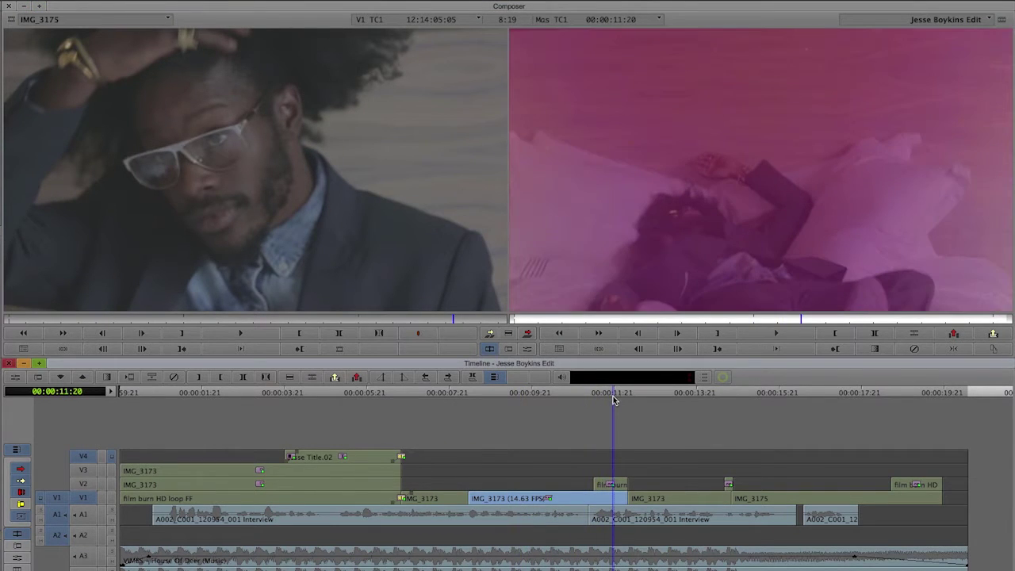
pyautogui.doubleClick(601, 487)
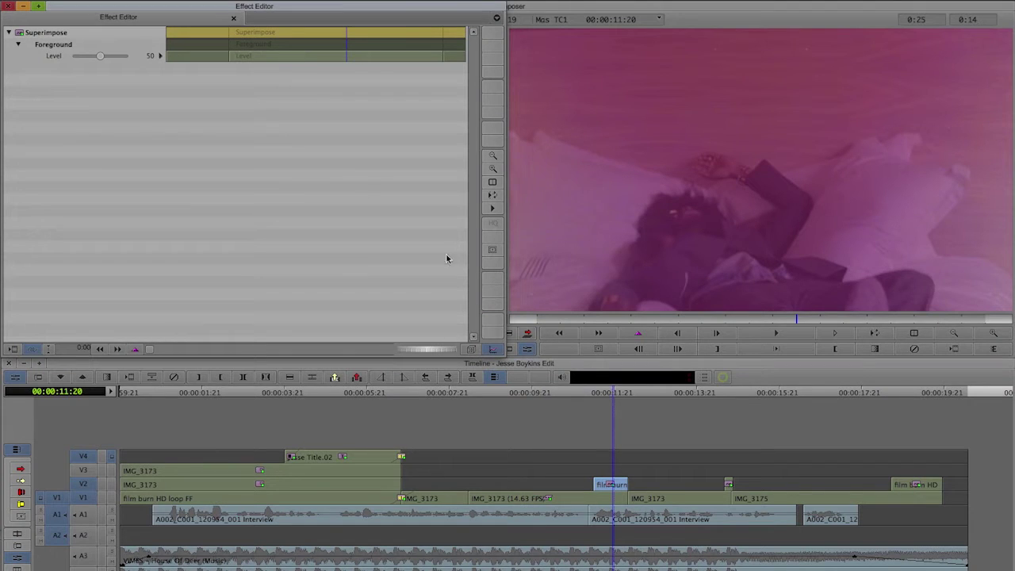
pyautogui.moveTo(100, 58); pyautogui.dragTo(96, 60)
pyautogui.click(215, 433)
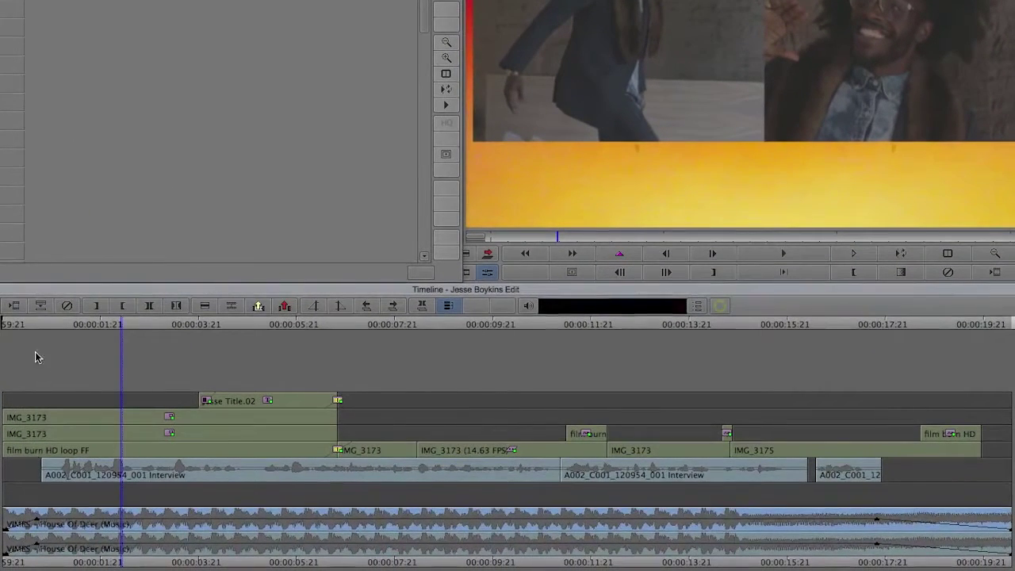
pyautogui.moveTo(33, 327); pyautogui.dragTo(954, 447)
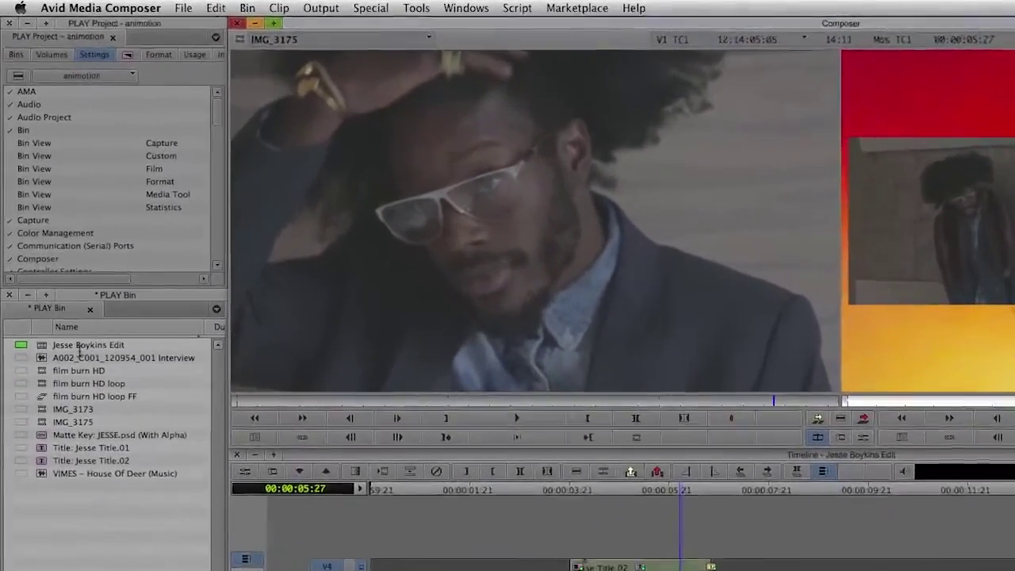
# Export the Jesse Boykins Edit sequence with the Untitled setting and open its Export Settings options.
pyautogui.click(15, 239)
pyautogui.press('Return')
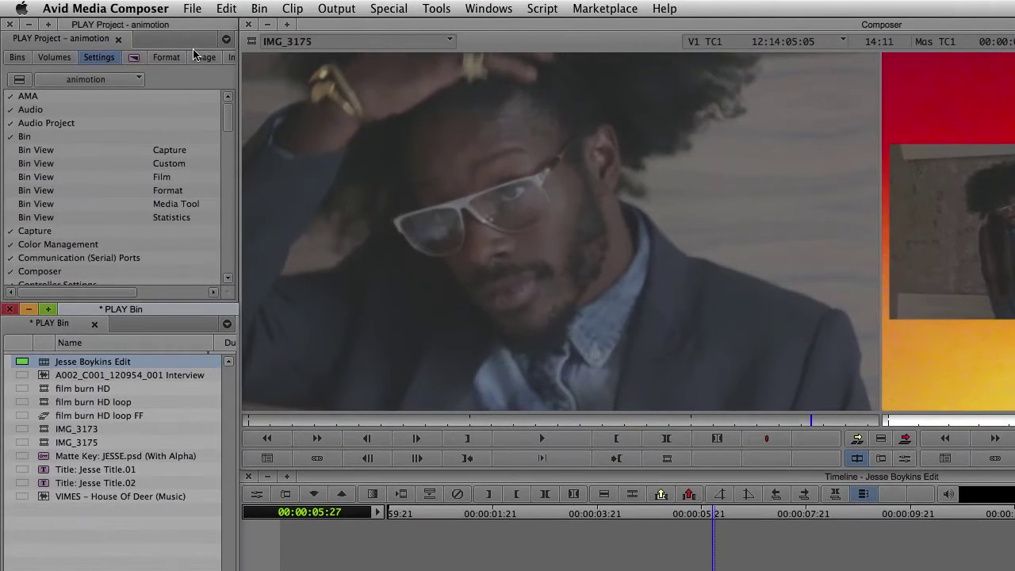
pyautogui.click(193, 12)
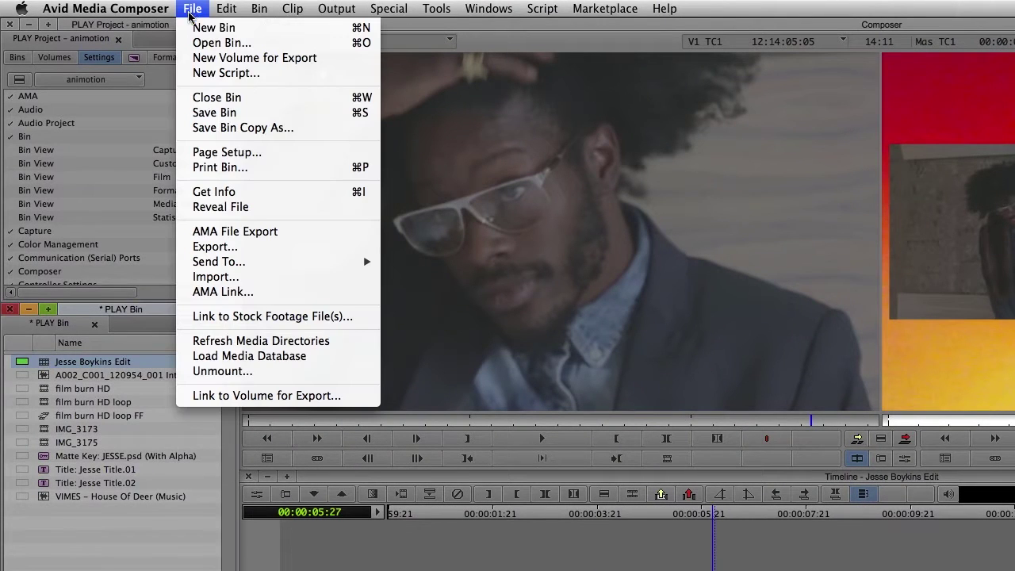
pyautogui.click(242, 247)
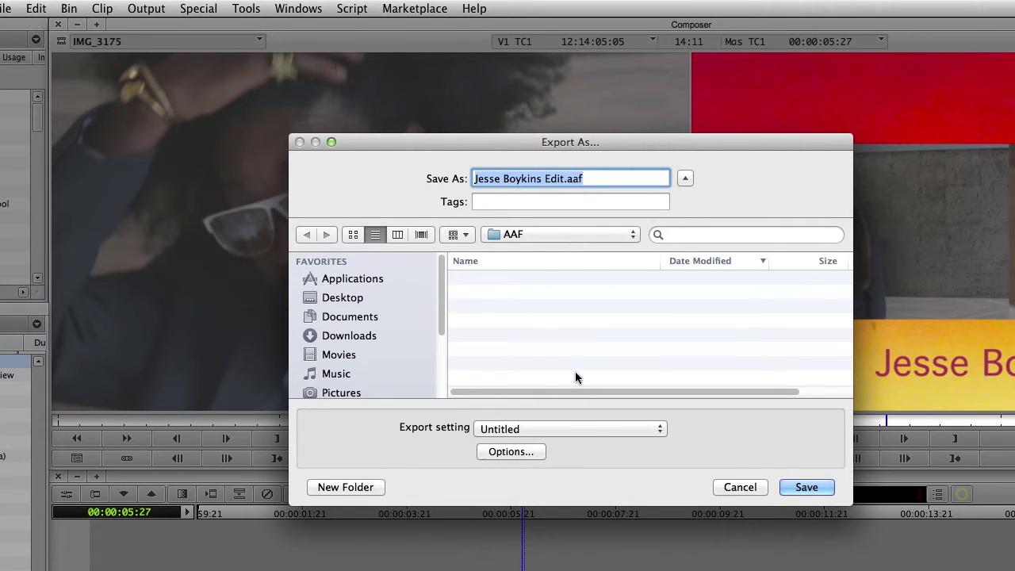
pyautogui.click(591, 427)
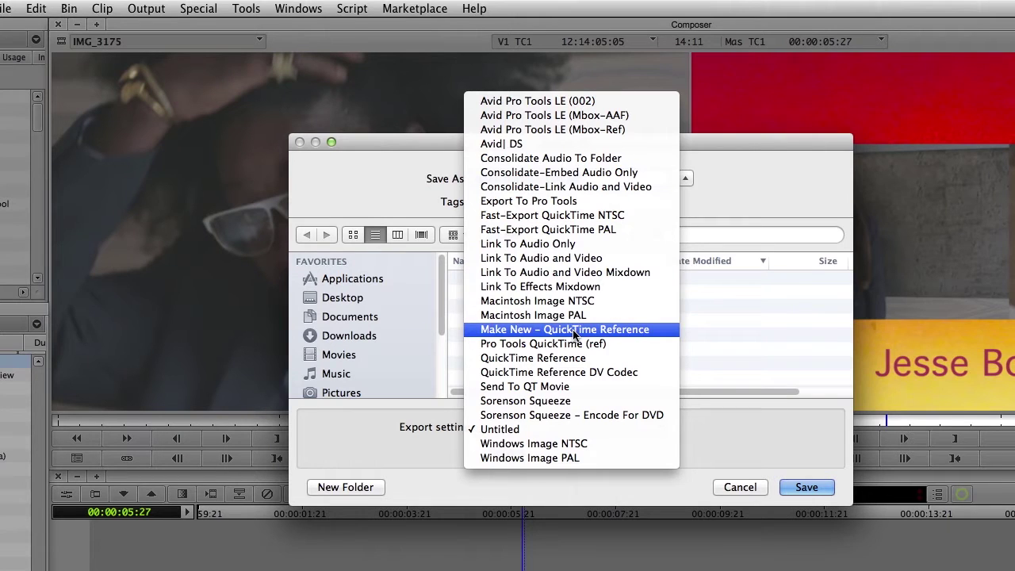
pyautogui.click(441, 428)
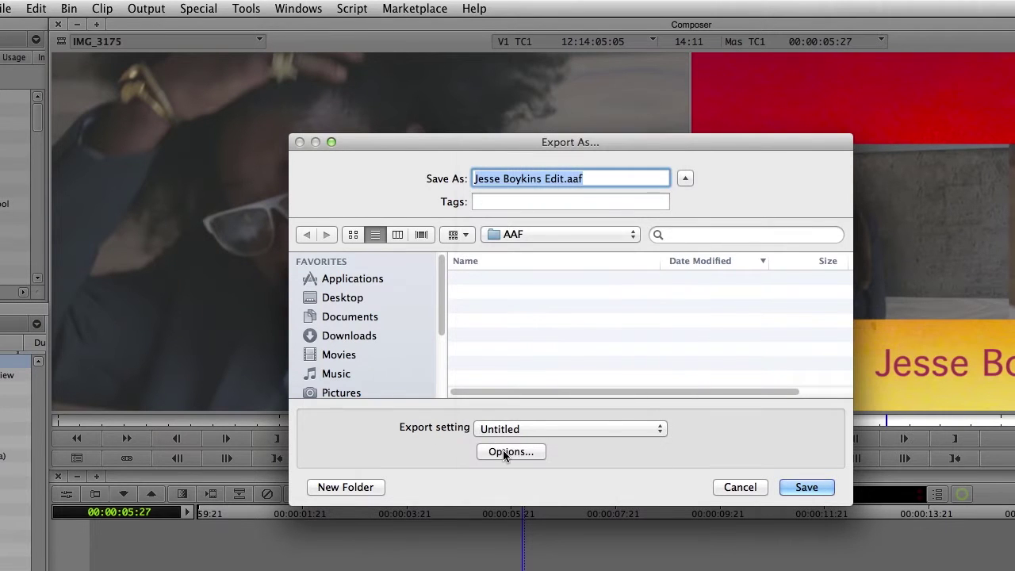
pyautogui.click(503, 450)
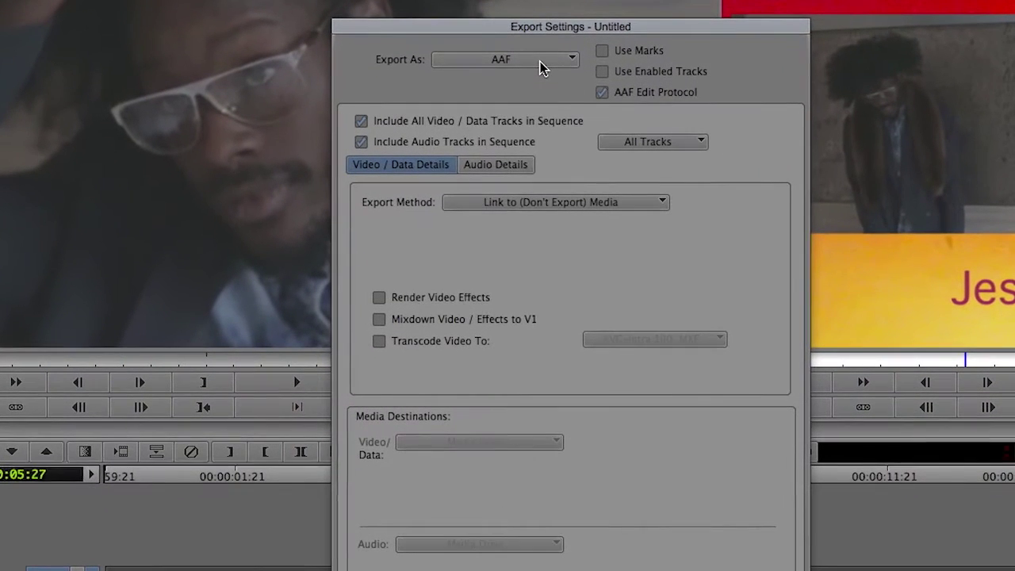
pyautogui.click(547, 175)
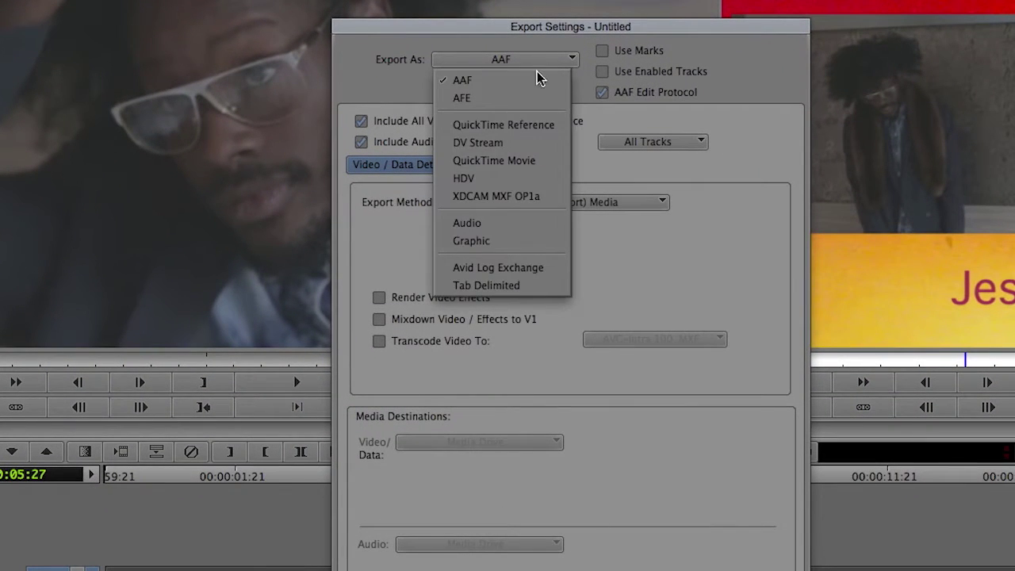
# Keep AAF format with video and audio set to Link to (Don't Export) Media, and save the settings.
pyautogui.click(530, 81)
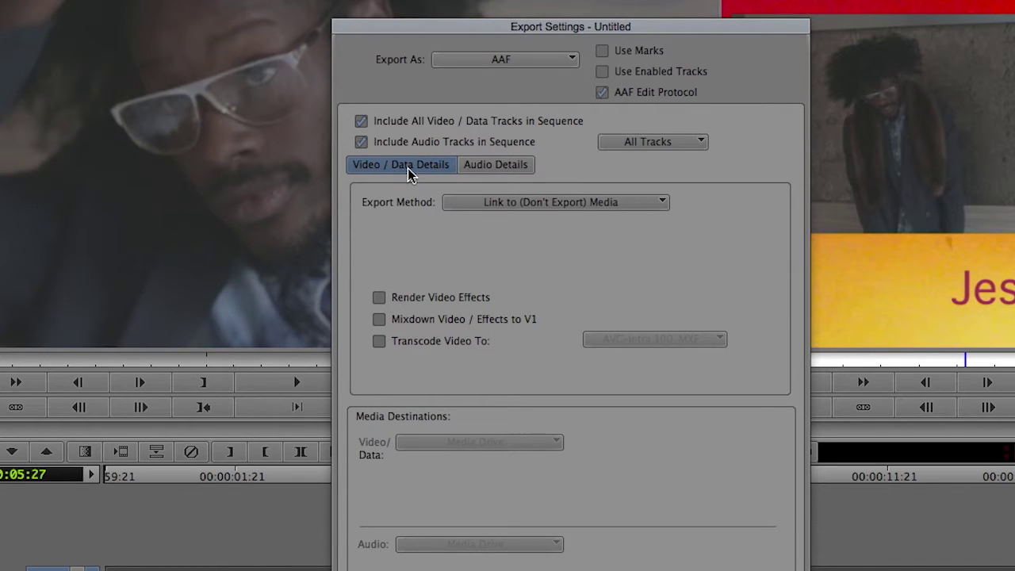
pyautogui.click(517, 204)
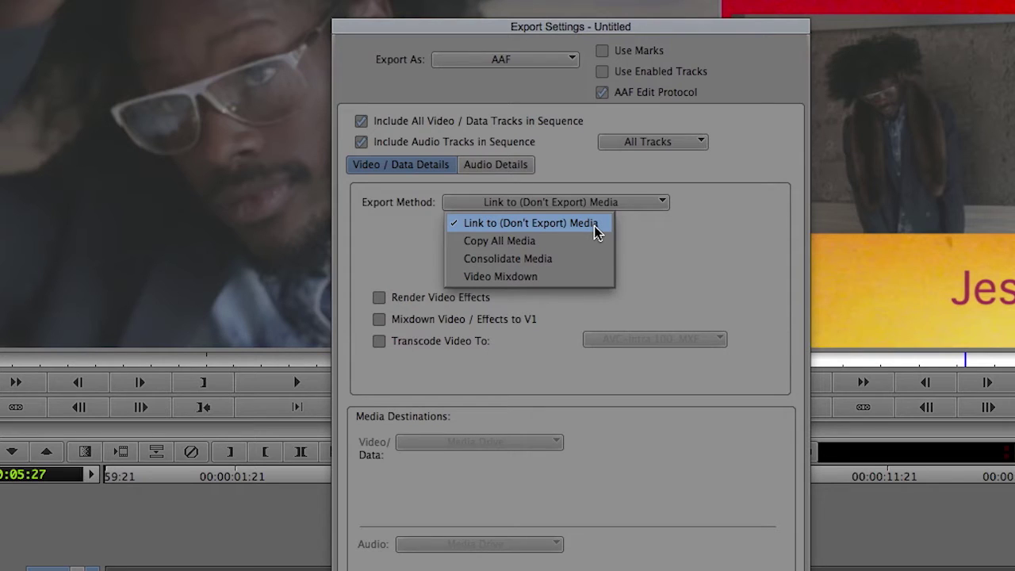
pyautogui.click(593, 223)
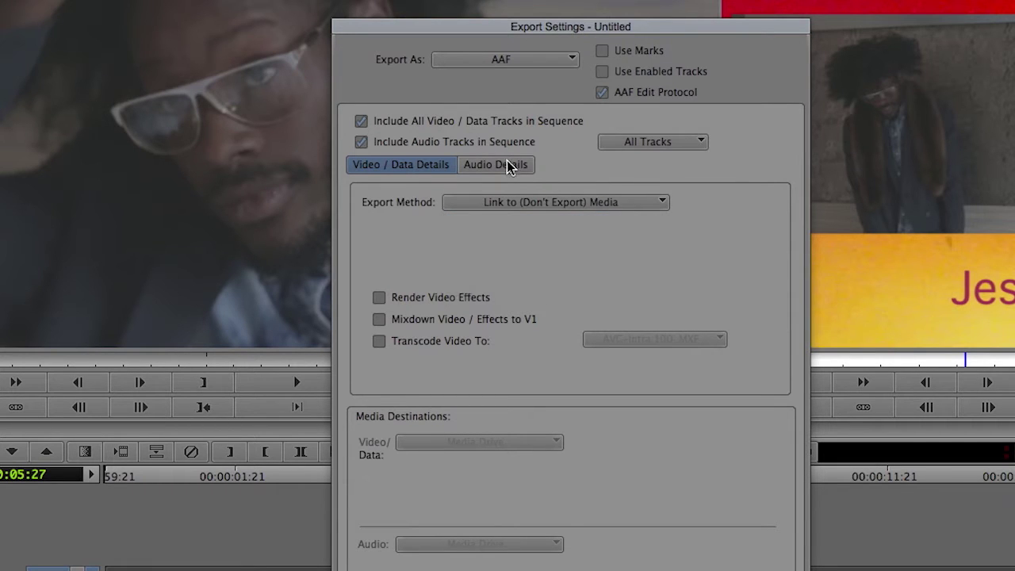
pyautogui.click(512, 164)
pyautogui.click(594, 203)
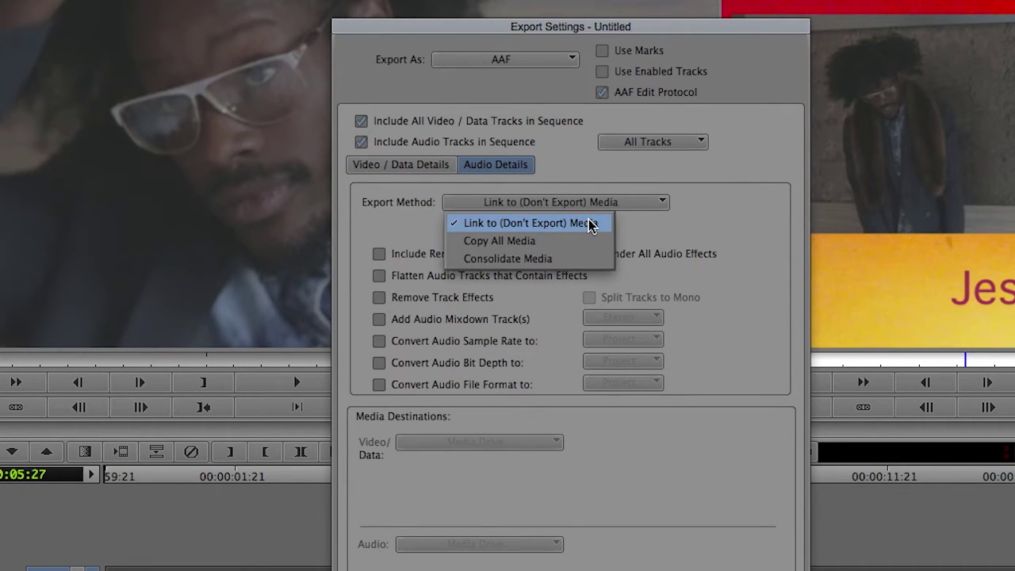
pyautogui.click(591, 224)
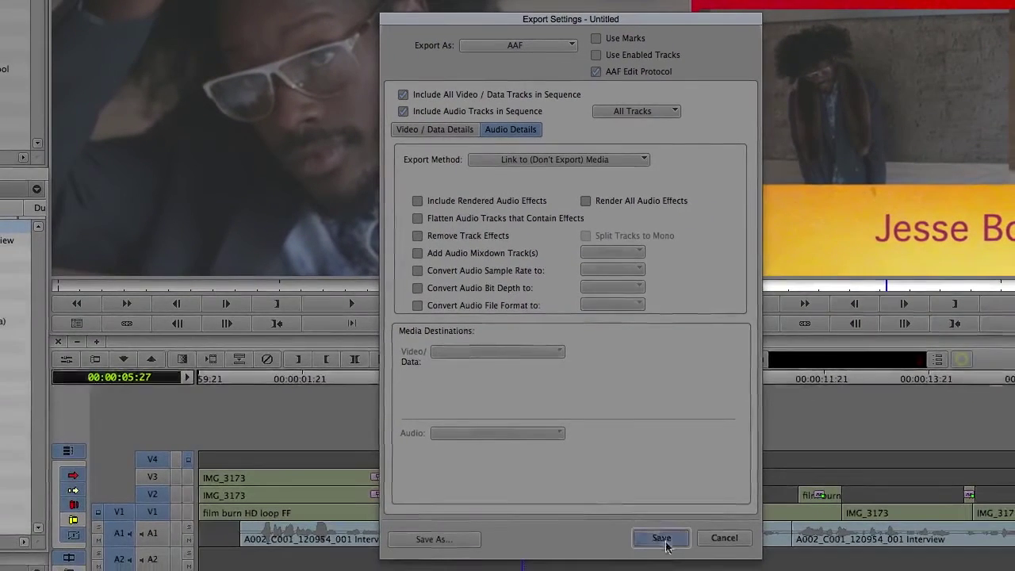
pyautogui.click(663, 540)
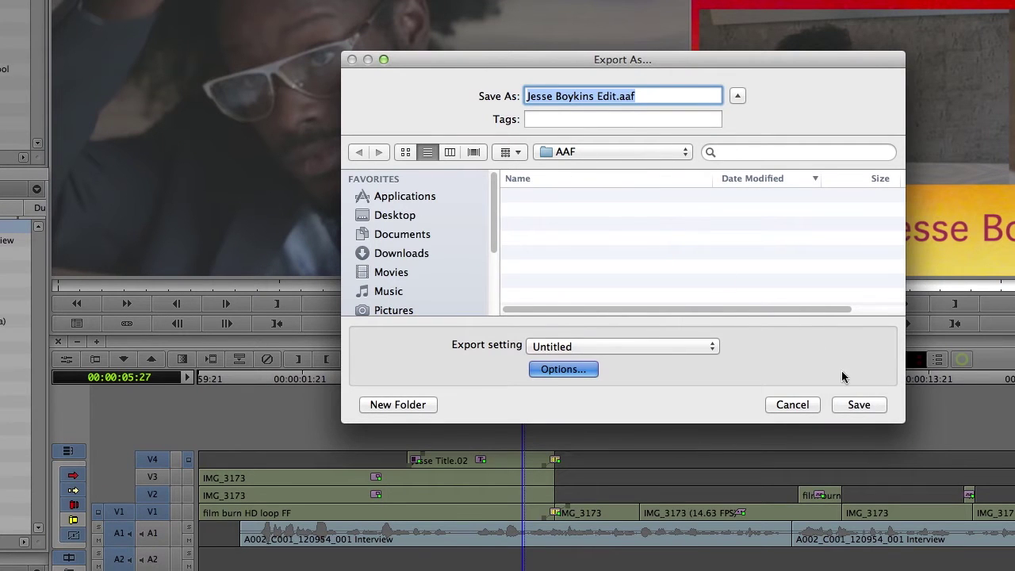
# Save Jesse Boykins Edit.aaf to the AAF folder and launch Premiere Pro from the Dock.
pyautogui.click(855, 407)
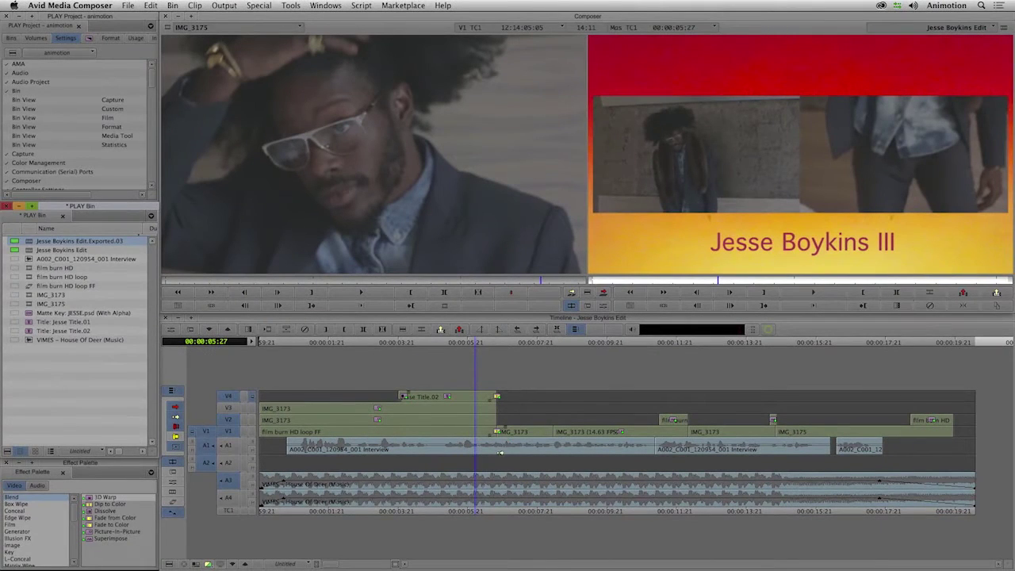
pyautogui.moveTo(467, 566)
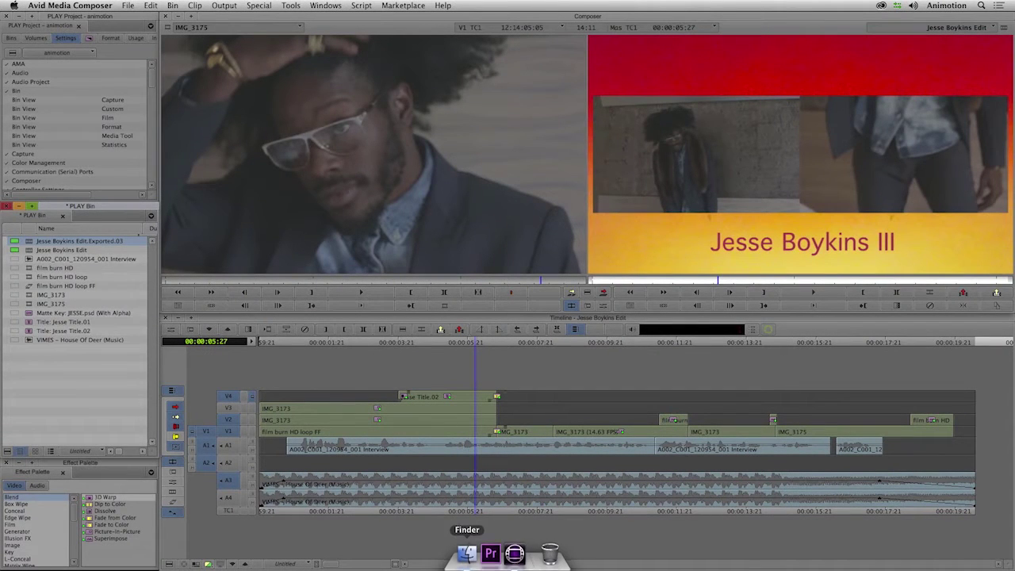
pyautogui.click(488, 560)
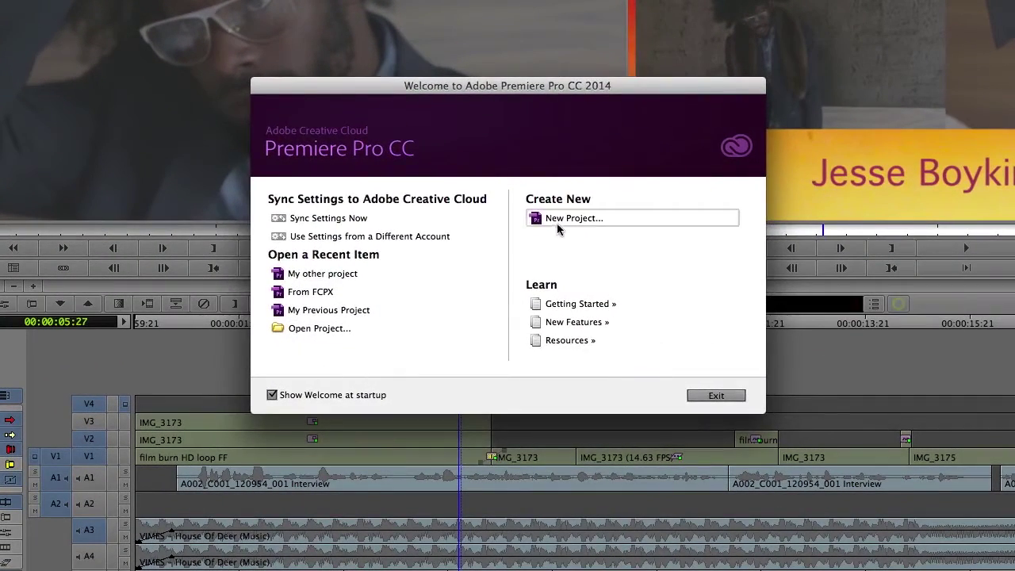
# Create a new Premiere Pro project named 'From Avid'.
pyautogui.click(557, 229)
pyautogui.write('From Avid')
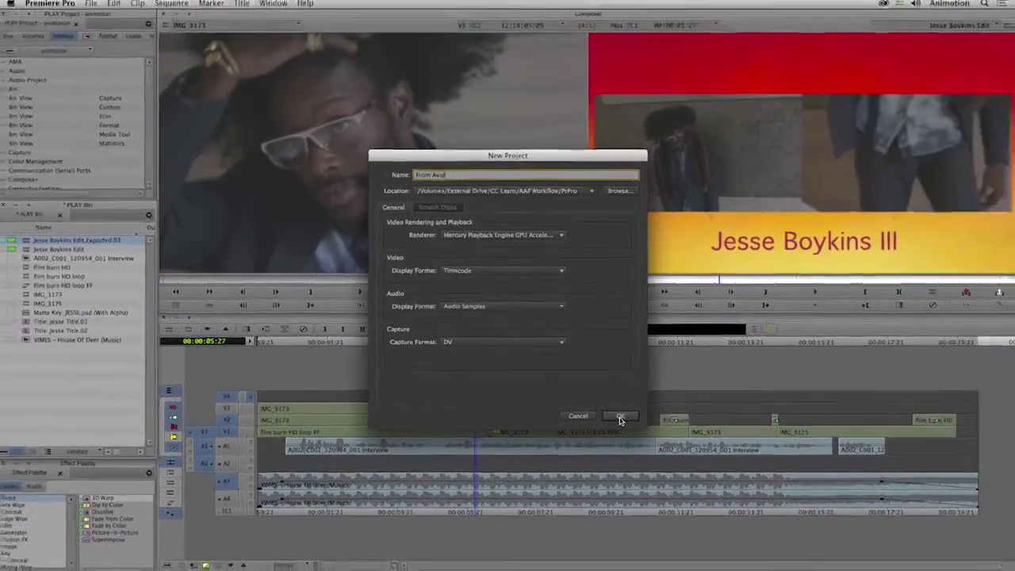
pyautogui.click(674, 435)
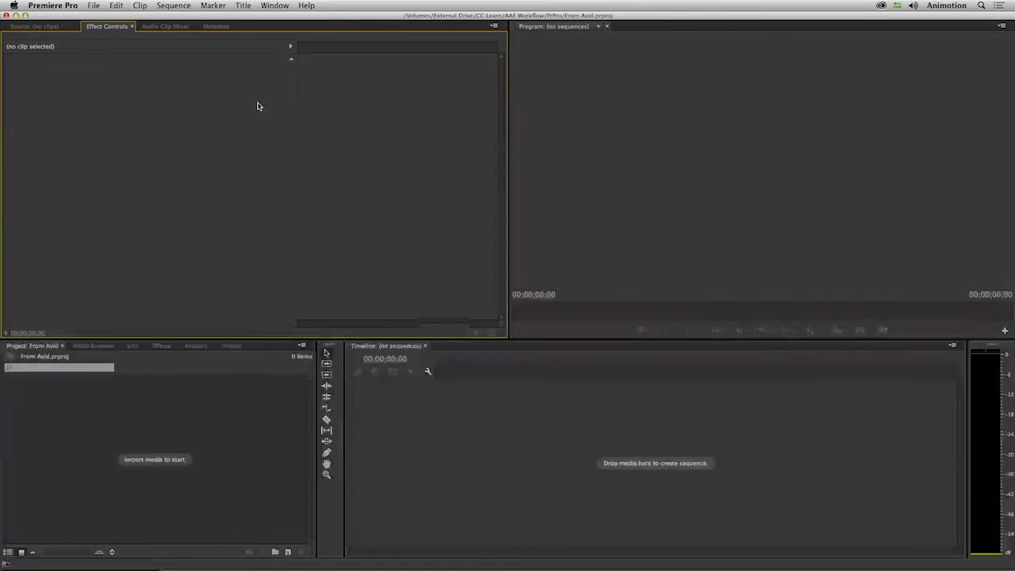
# Import the Jesse Boykins Edit.aaf file into the project.
pyautogui.click(94, 6)
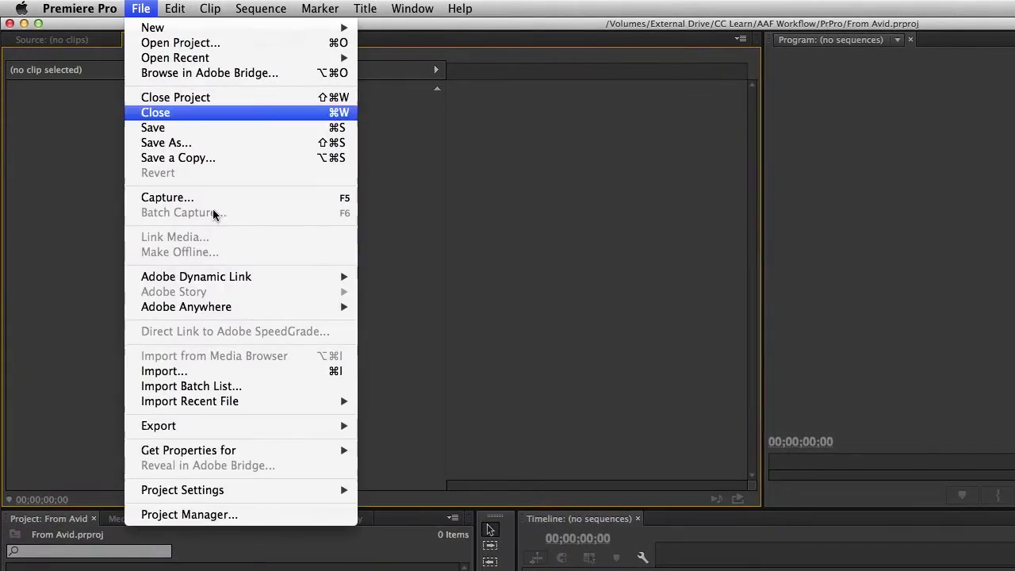
pyautogui.click(252, 370)
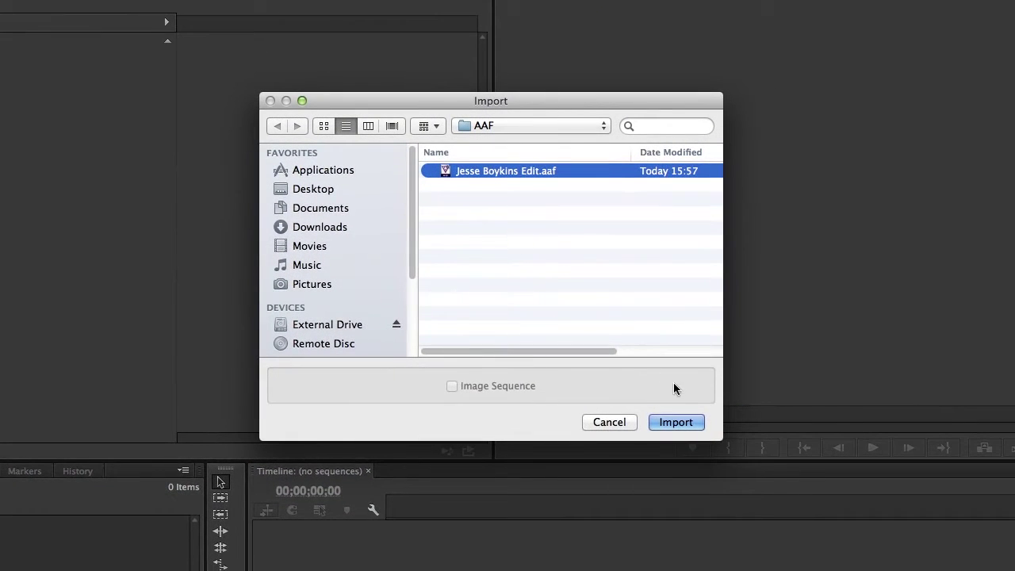
pyautogui.click(682, 423)
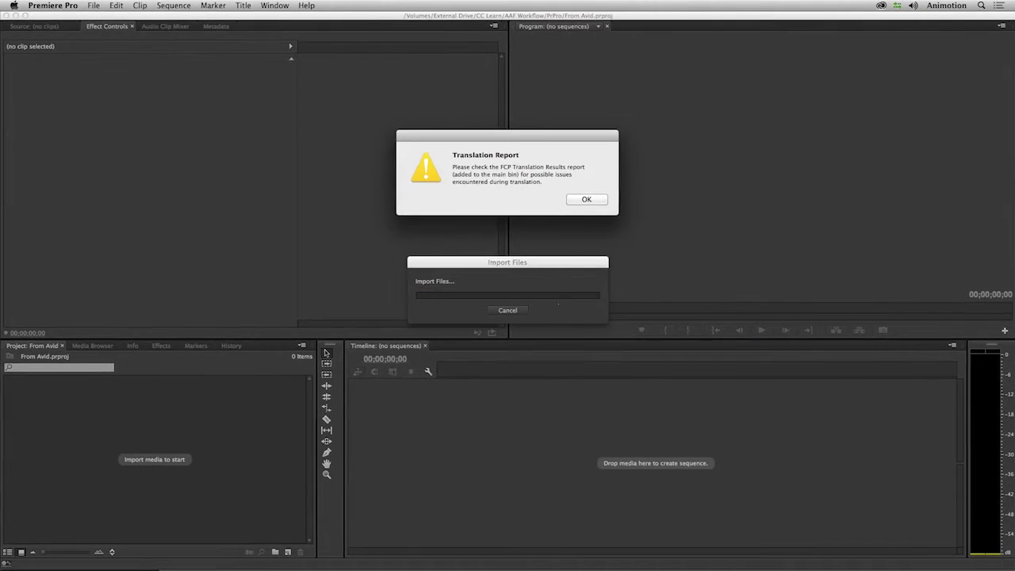
# Dismiss the Translation Report, list the project items, expand Jesse Boykins Edit Clips and preview film burn HD.
pyautogui.click(584, 199)
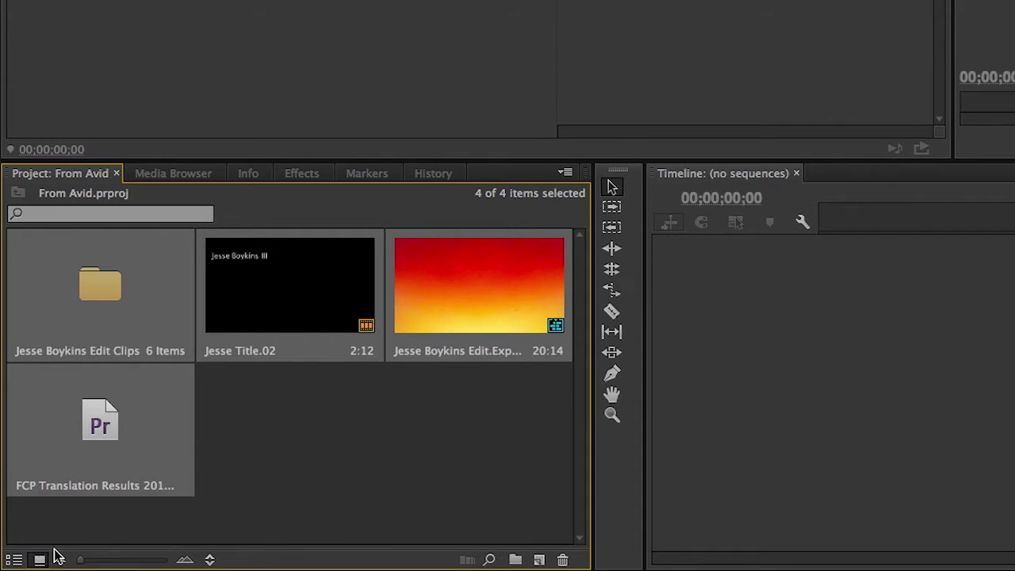
pyautogui.click(14, 559)
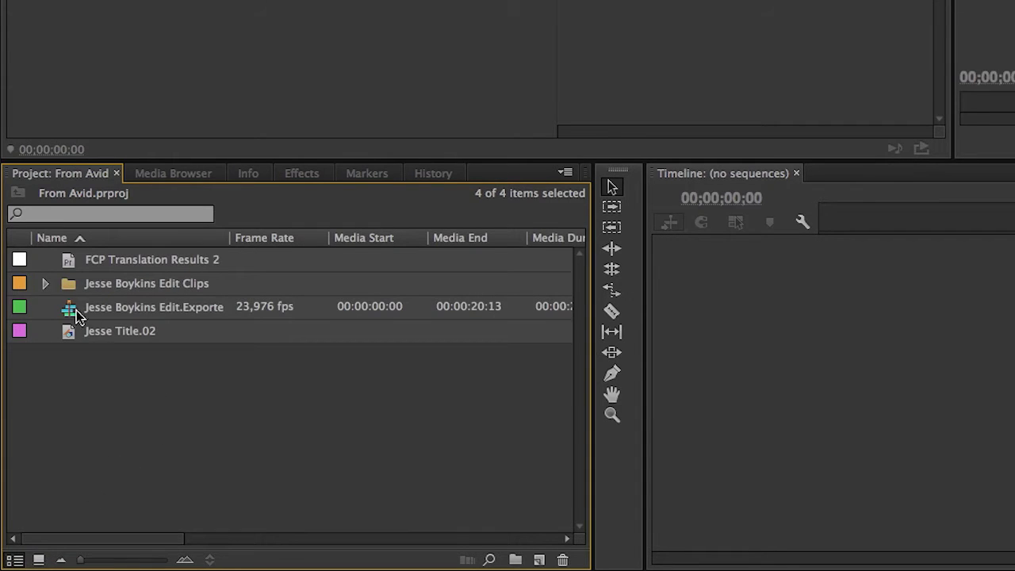
pyautogui.click(46, 284)
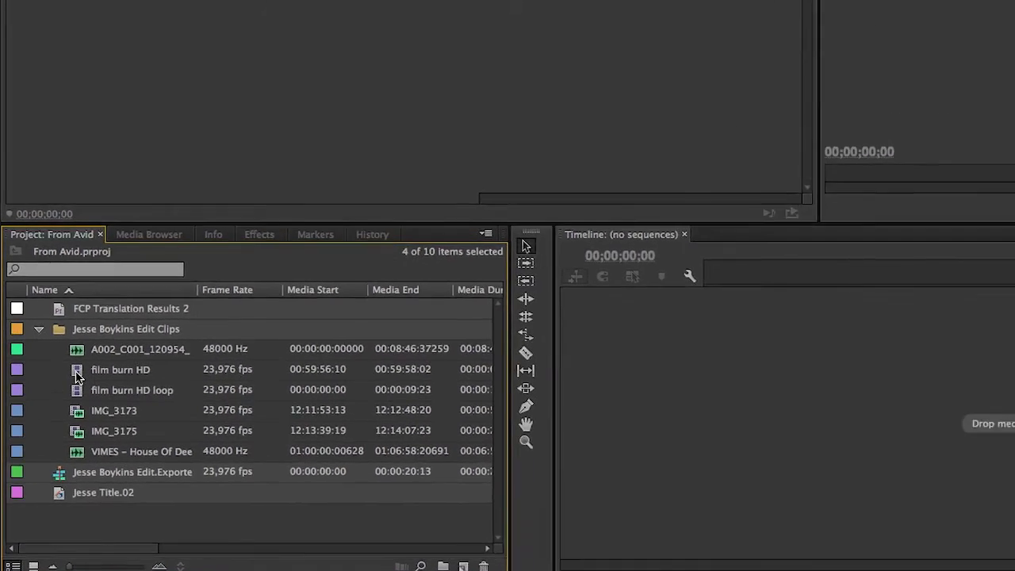
pyautogui.doubleClick(79, 369)
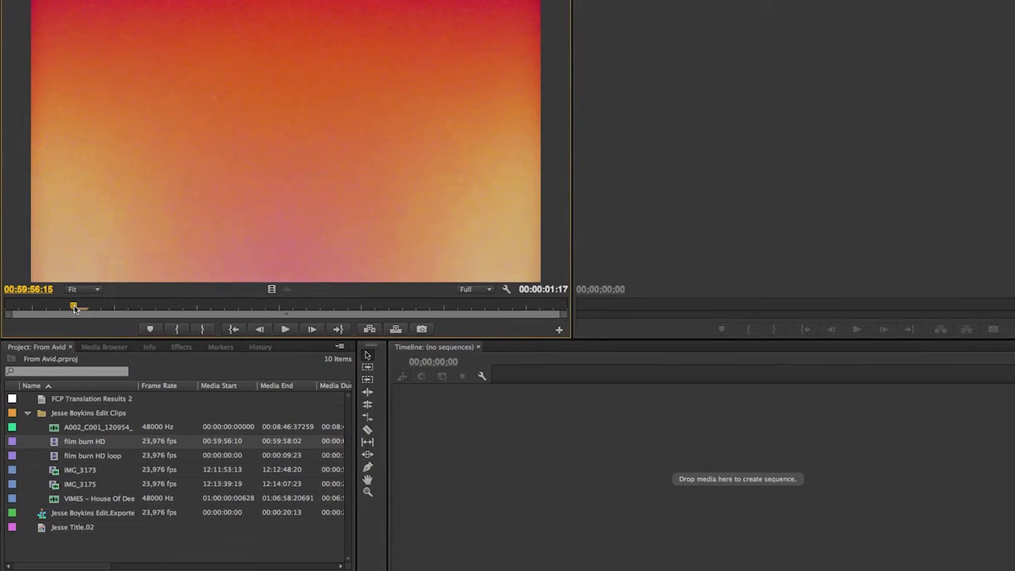
pyautogui.moveTo(75, 308); pyautogui.dragTo(293, 307)
# Open Jesse Boykins Edit.Exported.03, fit it to the timeline, enlarge A2, play it, then return to IMG_3173.
pyautogui.doubleClick(43, 517)
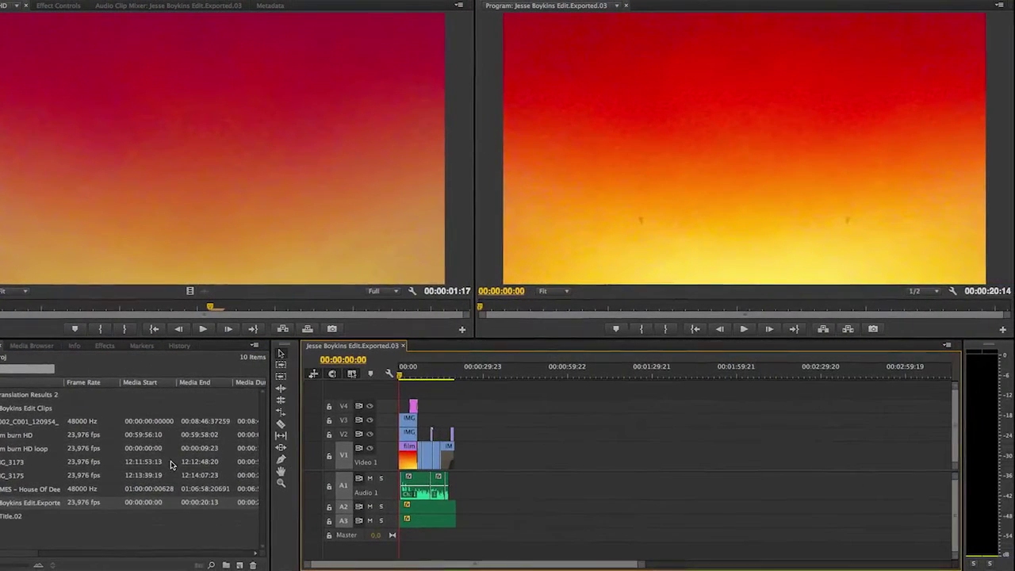
pyautogui.press('\\')
pyautogui.moveTo(370, 513); pyautogui.dragTo(373, 556)
pyautogui.press('space')
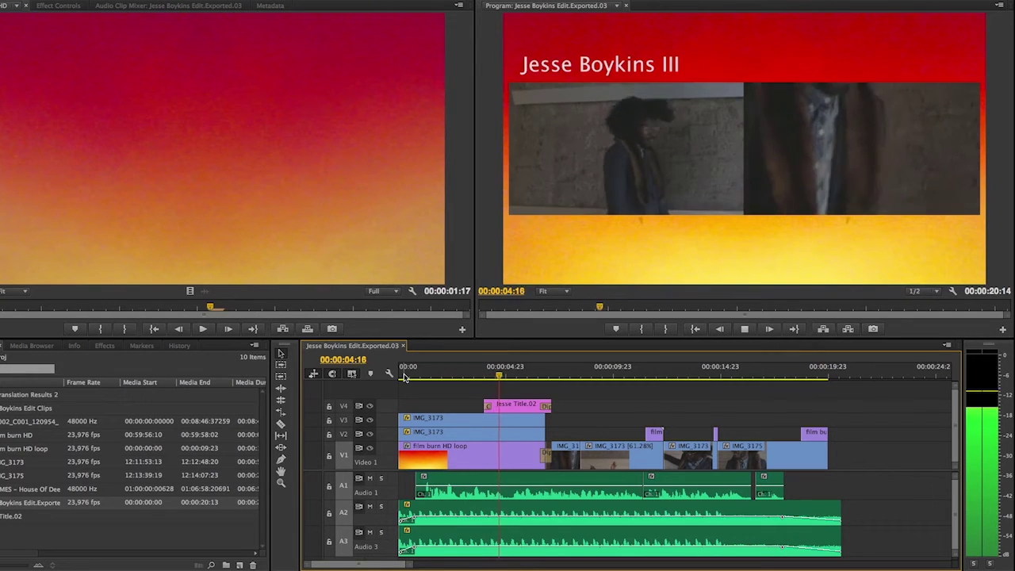
pyautogui.press('space')
pyautogui.moveTo(454, 374); pyautogui.dragTo(412, 373)
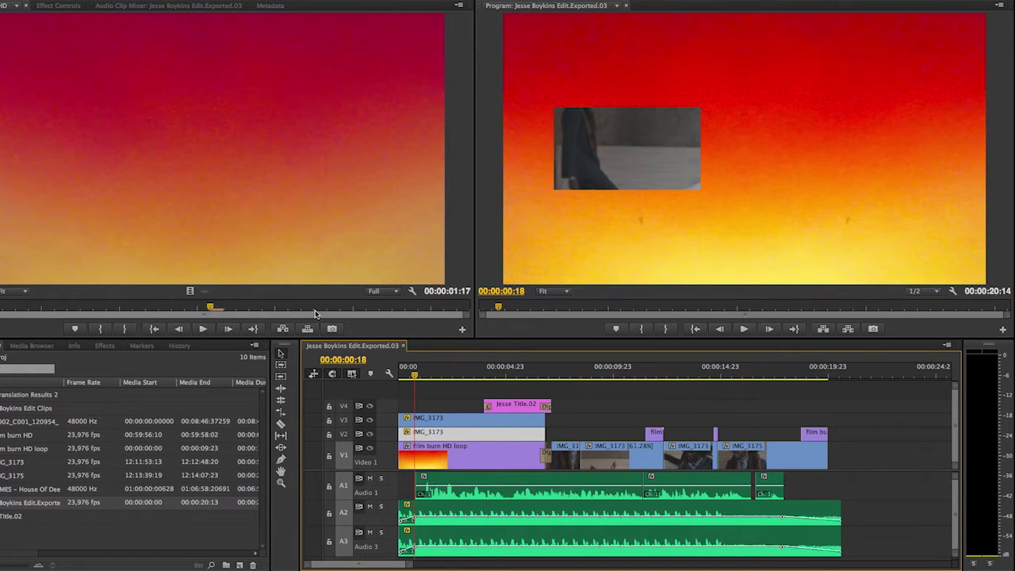
pyautogui.click(64, 6)
# Inspect IMG_3173's Motion scale keyframes, then jump to 00:00:05:16 and open Jesse Title.02 in the Titler.
pyautogui.click(2, 52)
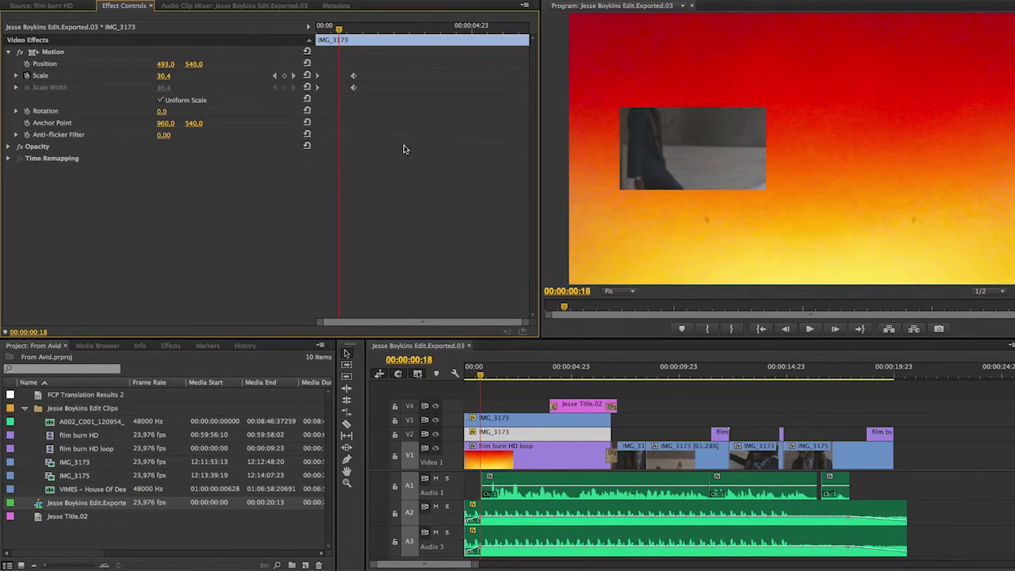
pyautogui.moveTo(336, 30)
pyautogui.mouseDown()
pyautogui.moveTo(319, 31)
pyautogui.moveTo(342, 38)
pyautogui.mouseUp()
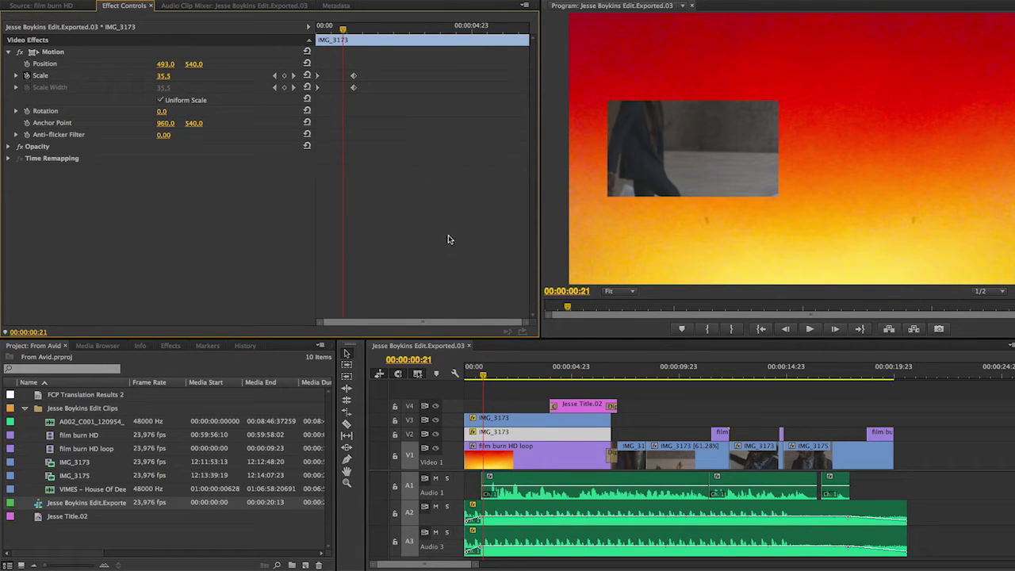
pyautogui.click(490, 413)
pyautogui.press('space')
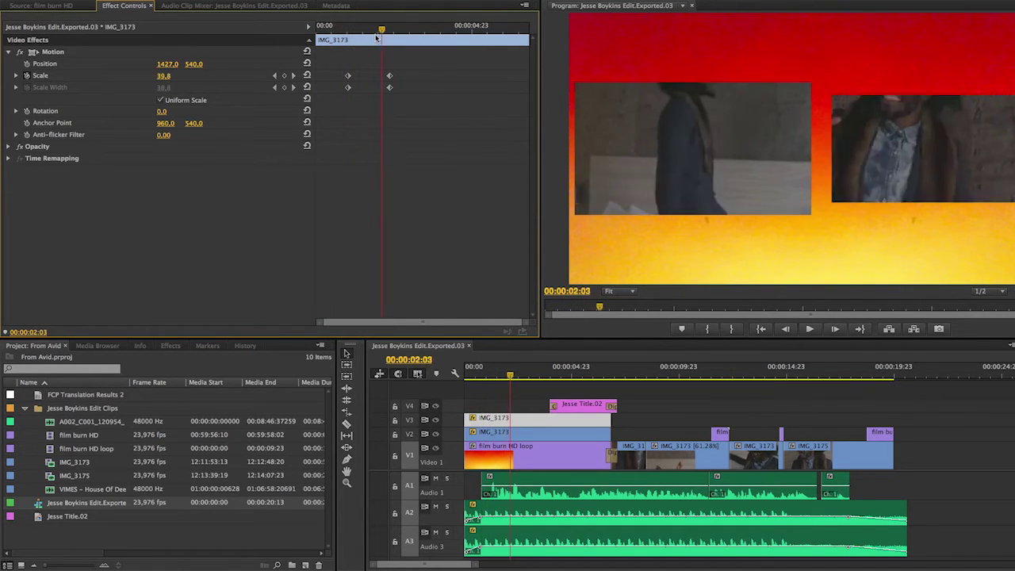
pyautogui.click(587, 377)
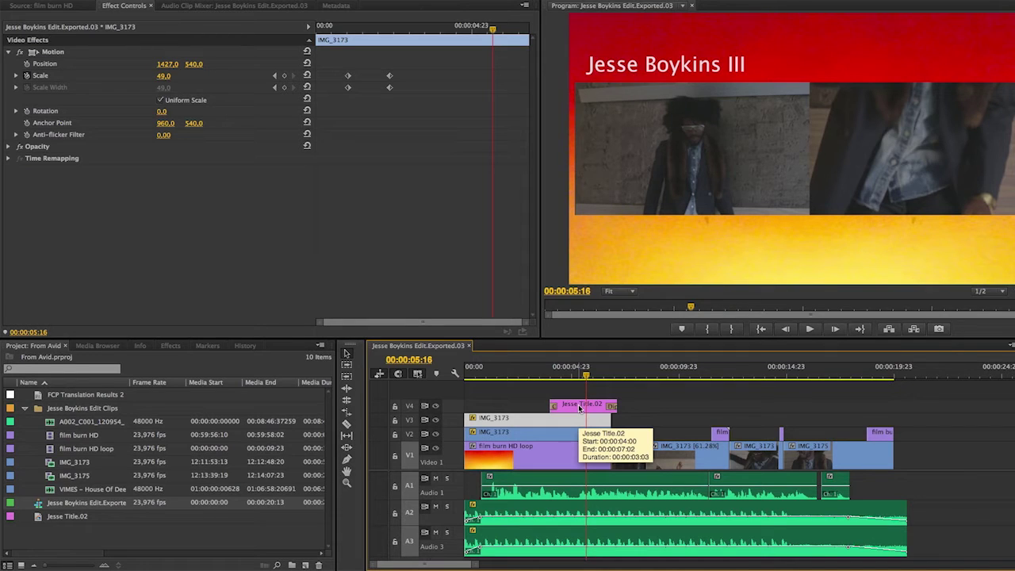
pyautogui.doubleClick(580, 408)
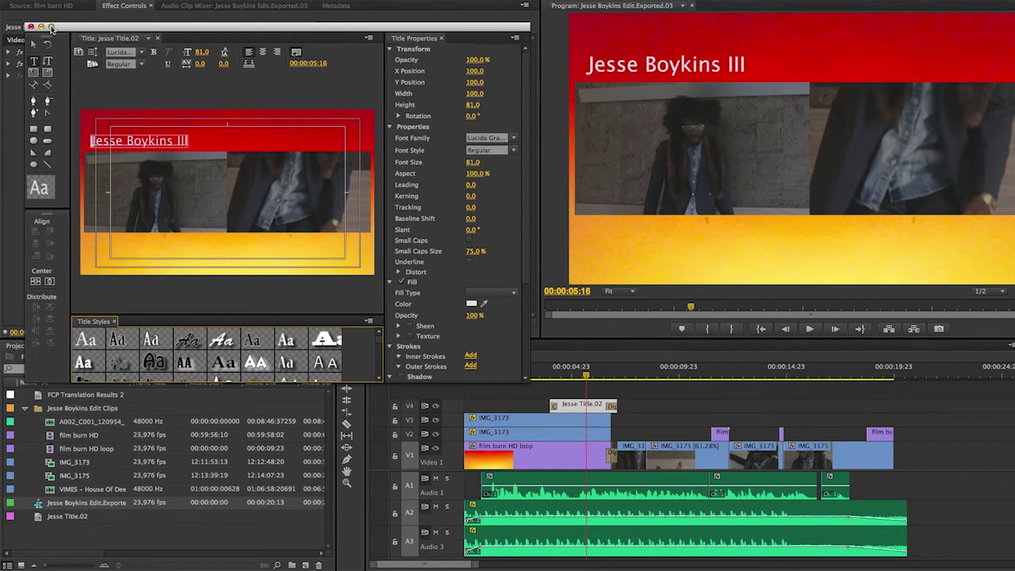
# Move the Jesse Boykins III text to the bottom of the frame and centre it horizontally.
pyautogui.click(51, 27)
pyautogui.click(8, 32)
pyautogui.click(321, 147)
pyautogui.moveTo(321, 147); pyautogui.dragTo(397, 363)
pyautogui.click(23, 365)
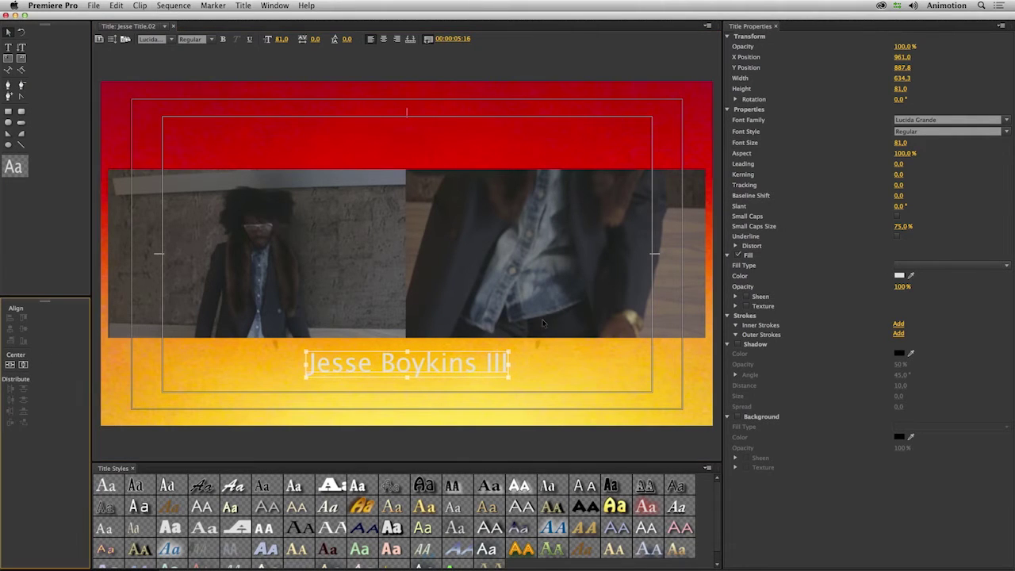
# Make the title red Impact, view it at 00:00:04:04, and open the FCP Translation Results.
pyautogui.click(411, 120)
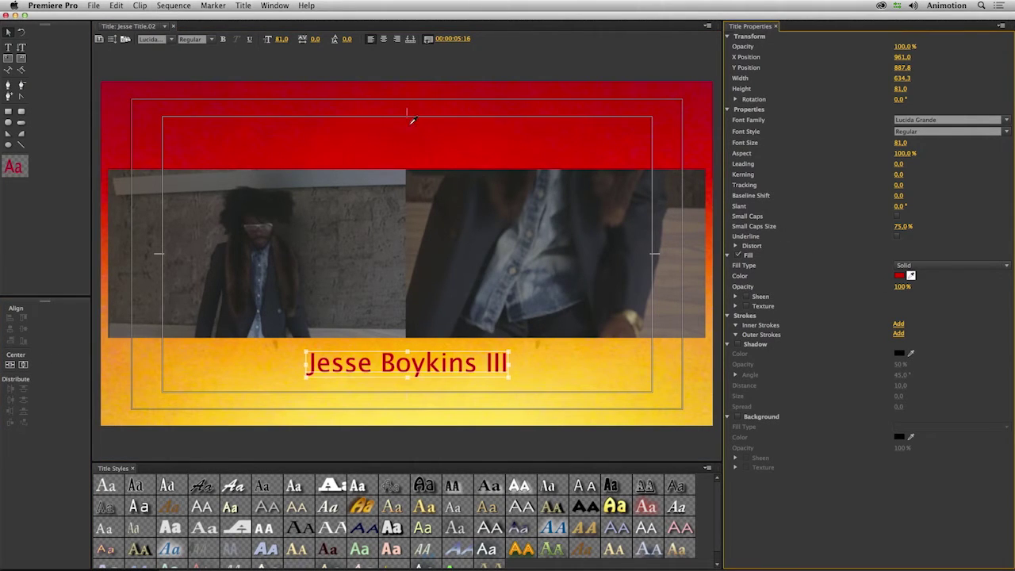
pyautogui.click(935, 121)
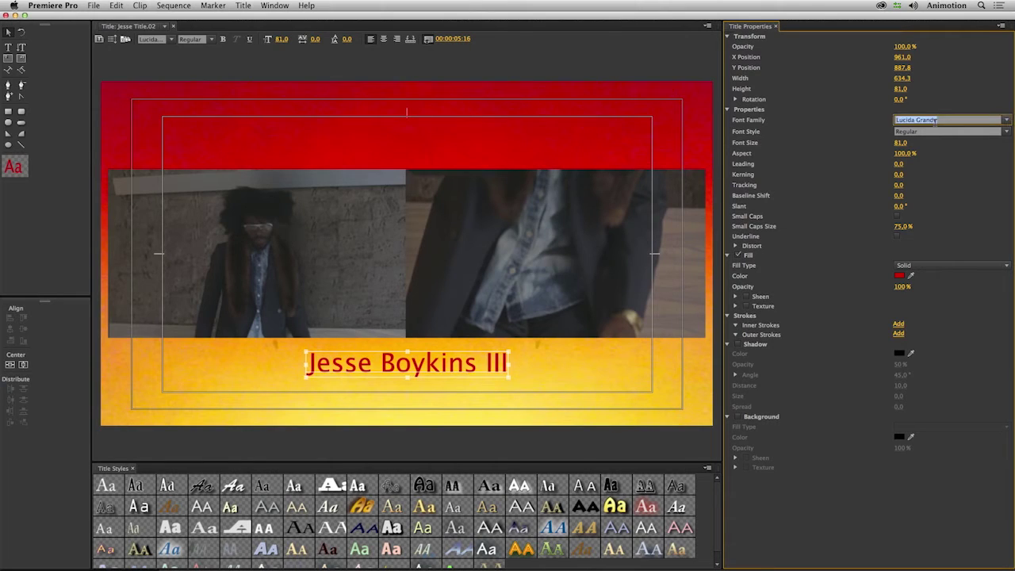
pyautogui.write('Impact')
pyautogui.press('Return')
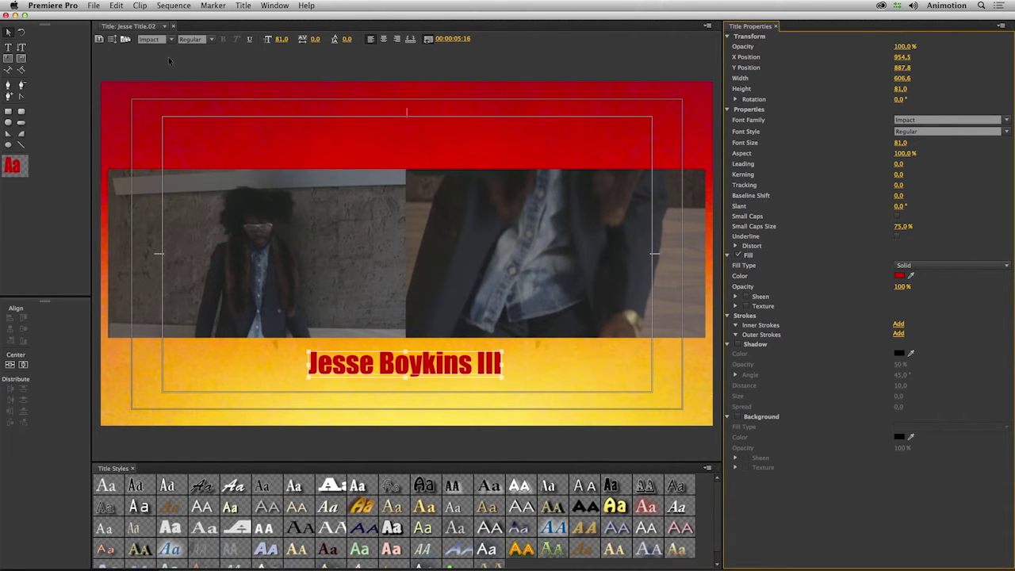
pyautogui.click(6, 16)
pyautogui.moveTo(551, 377); pyautogui.dragTo(555, 379)
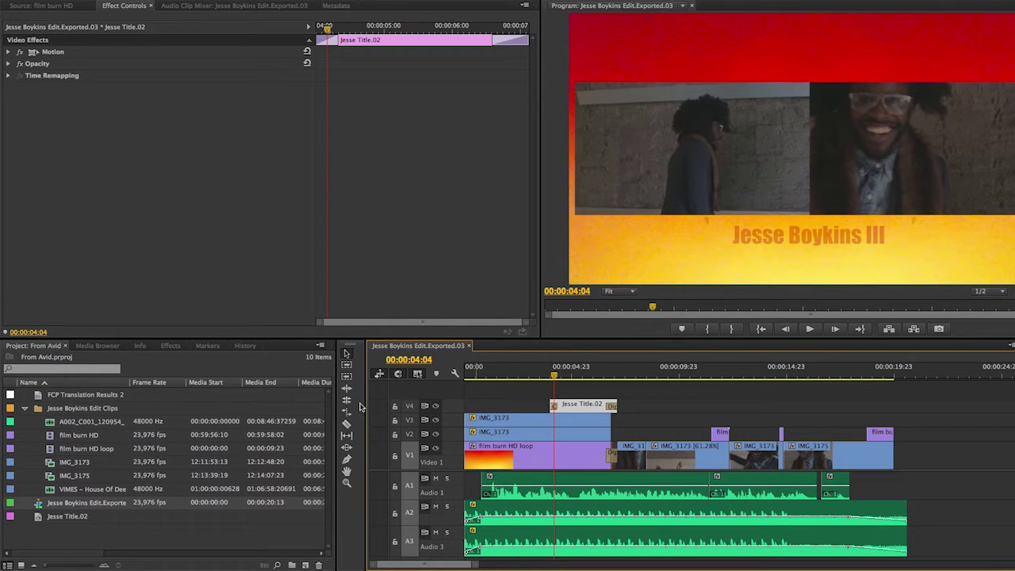
pyautogui.doubleClick(38, 397)
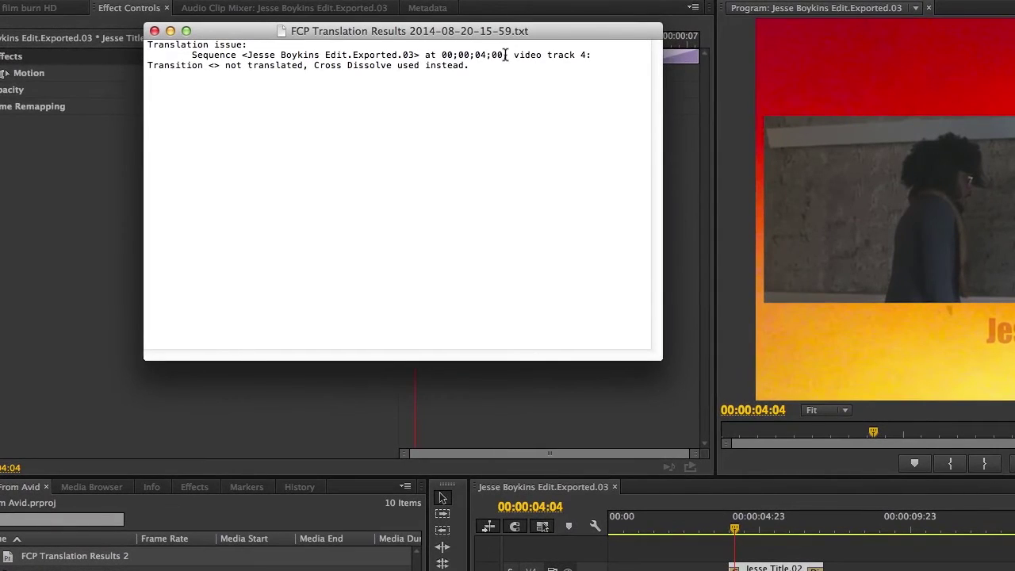
# Highlight the Cross Dissolve replacement message in the translation report, then close the note.
pyautogui.moveTo(508, 55); pyautogui.dragTo(524, 76)
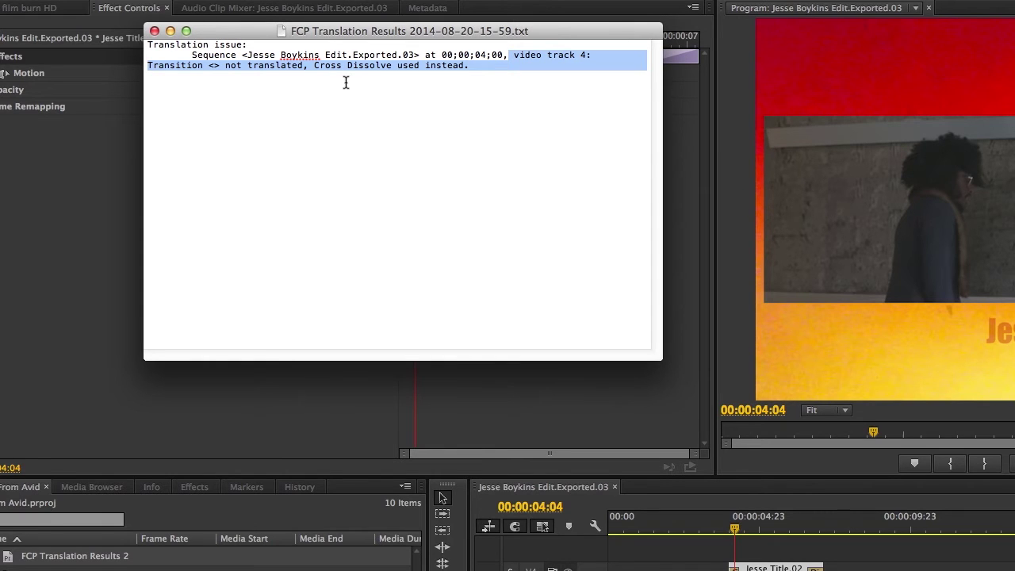
pyautogui.click(155, 31)
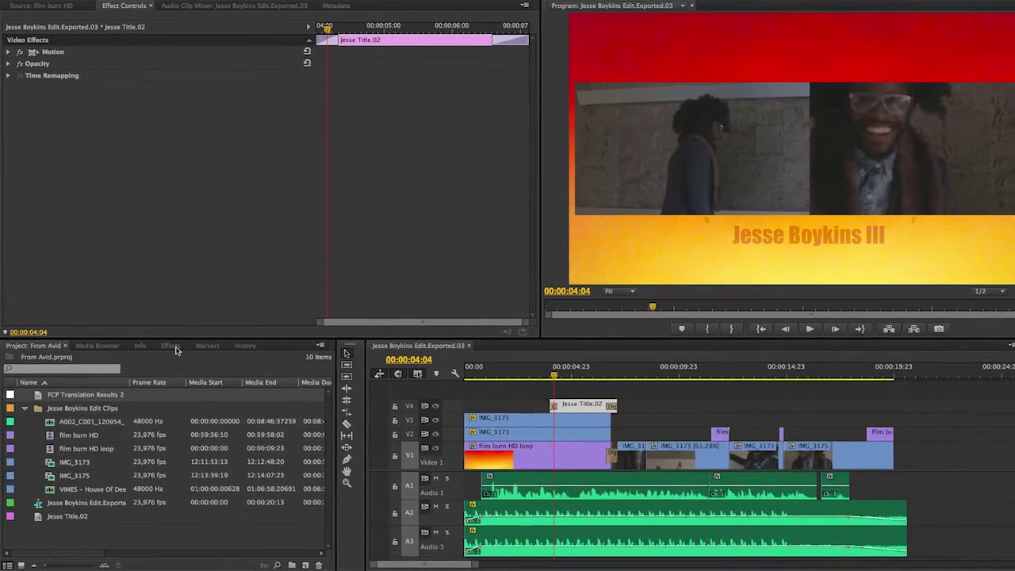
# Search the effects for 'wip' and apply the Wipe transition to Jesse Title.02's start.
pyautogui.click(168, 347)
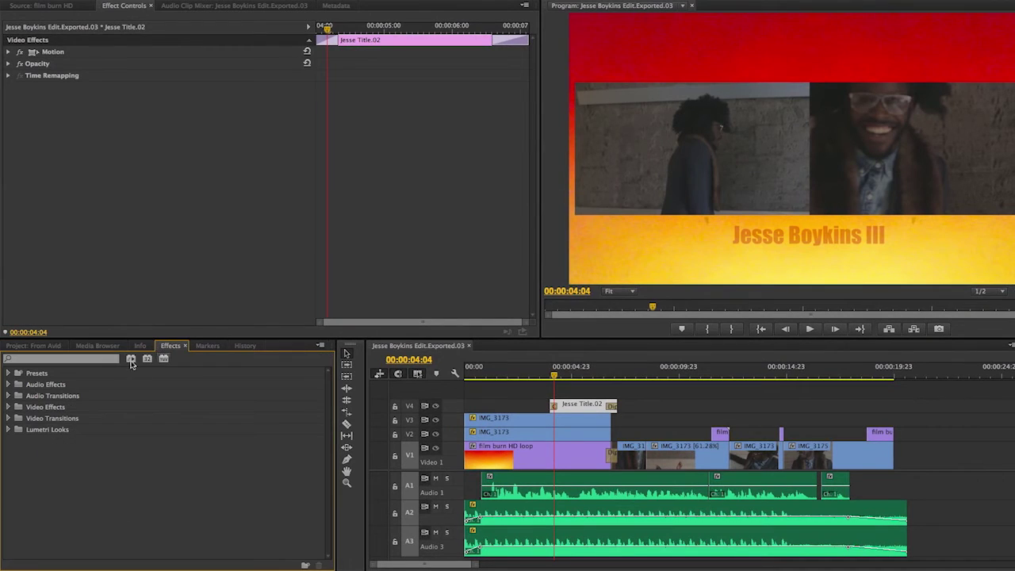
pyautogui.click(111, 359)
pyautogui.write('wip')
pyautogui.moveTo(36, 520); pyautogui.dragTo(686, 380)
pyautogui.click(555, 376)
# Check IMG_3173's Speed/Duration settings and dismiss them unchanged.
pyautogui.rightClick(693, 452)
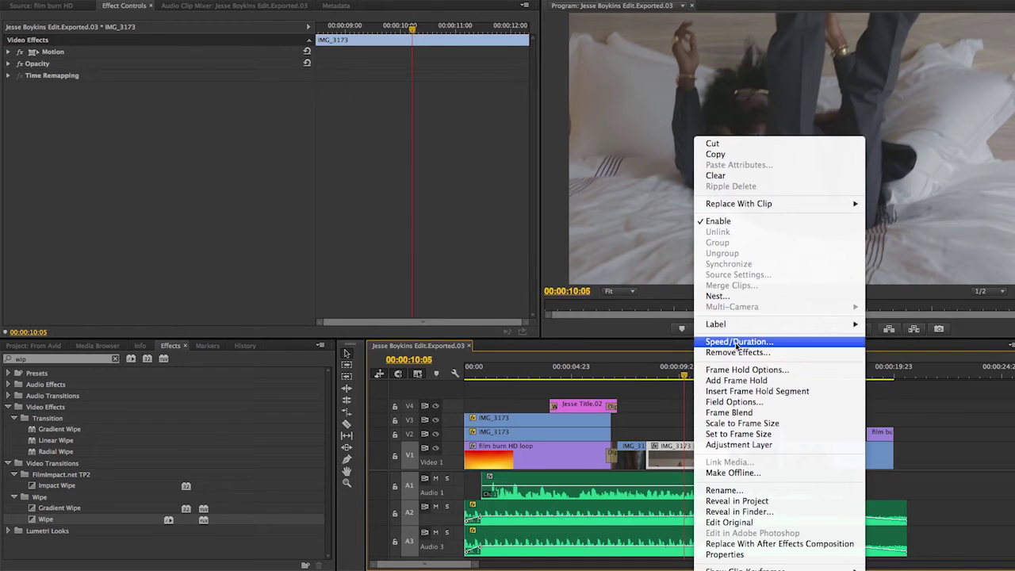
pyautogui.click(734, 336)
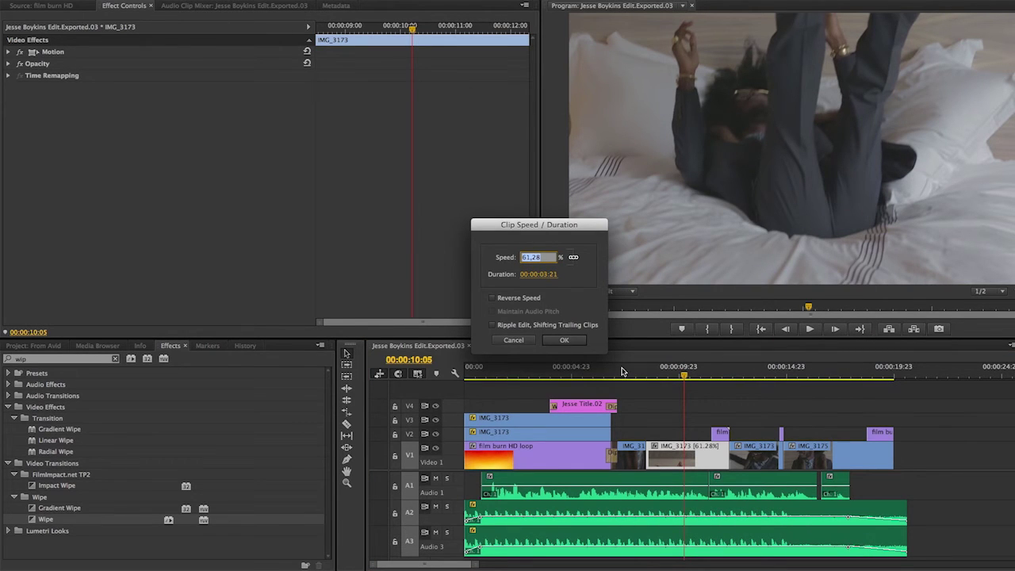
pyautogui.press('Escape')
# Select film burn HD on V2 at 00:00:11:20 and expand its Opacity settings.
pyautogui.click(721, 433)
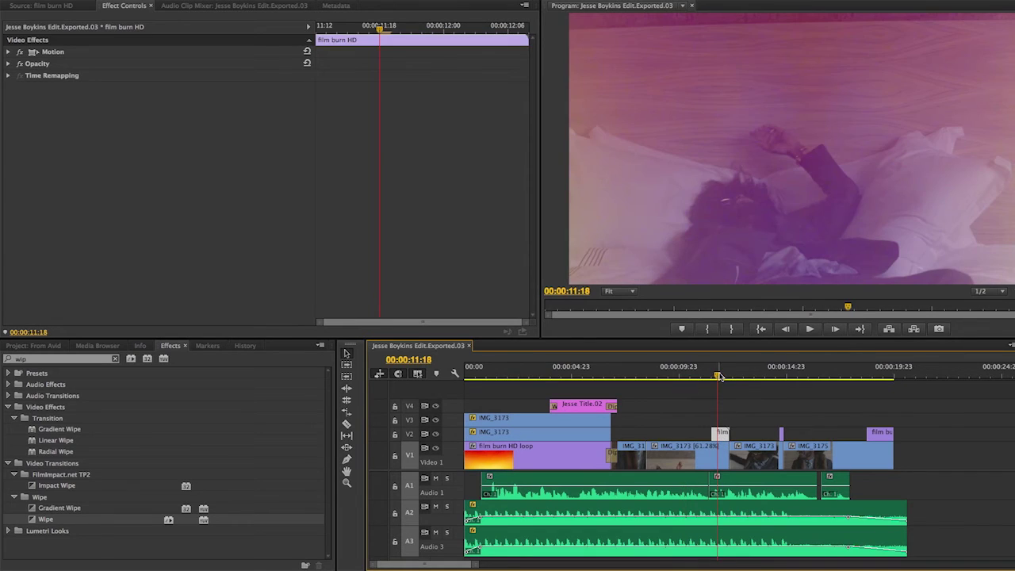
pyautogui.moveTo(719, 375); pyautogui.dragTo(722, 376)
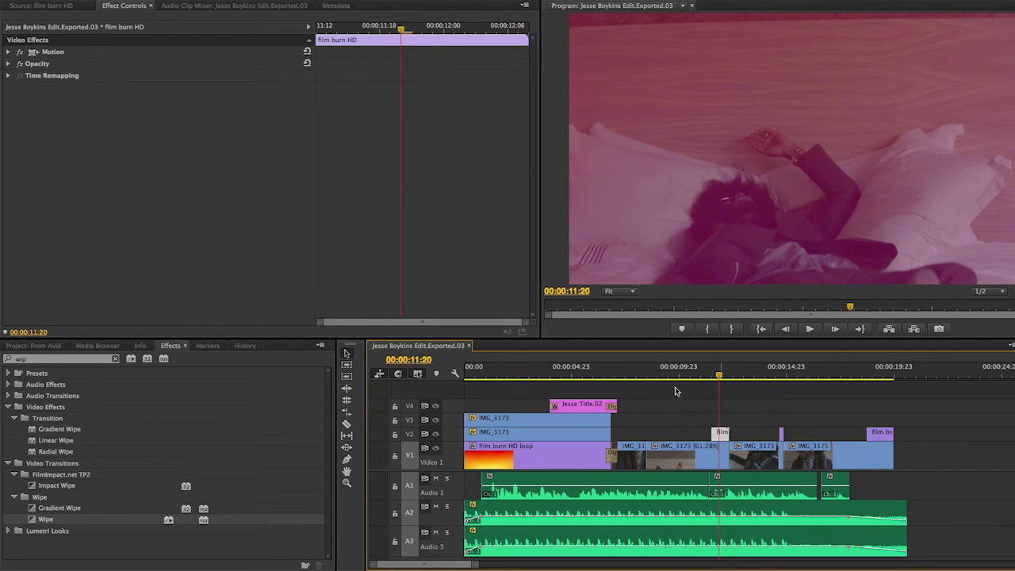
pyautogui.click(8, 64)
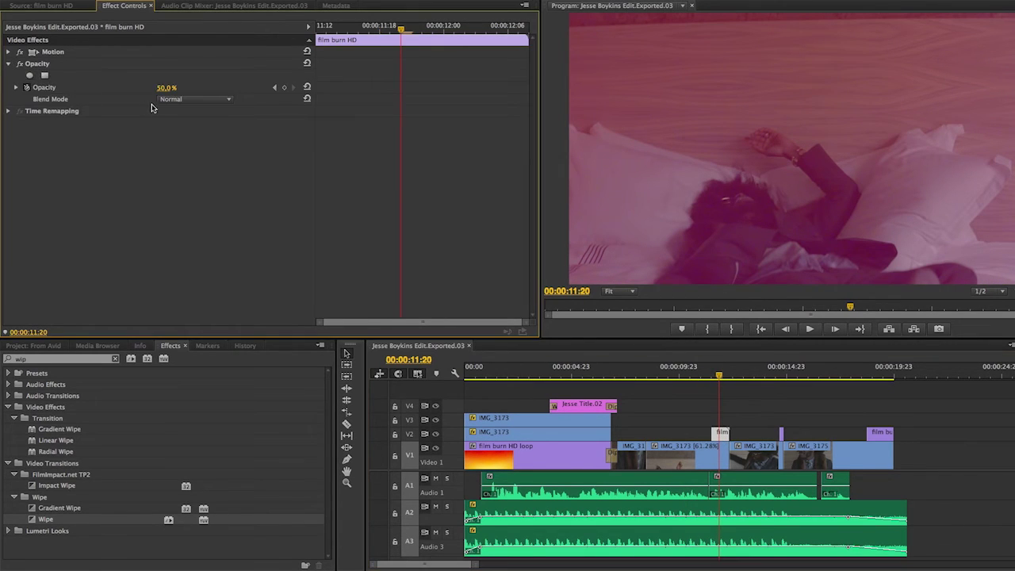
# Scrub the sequence opening, then reveal the A2 VIMES – House Of Deer clip in Finder.
pyautogui.click(479, 376)
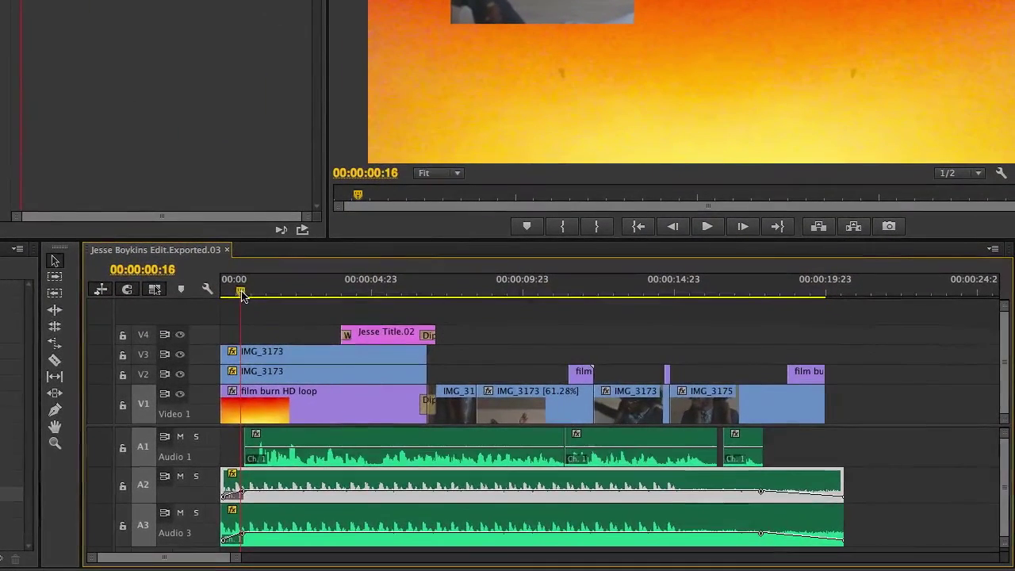
pyautogui.moveTo(242, 293); pyautogui.dragTo(315, 294)
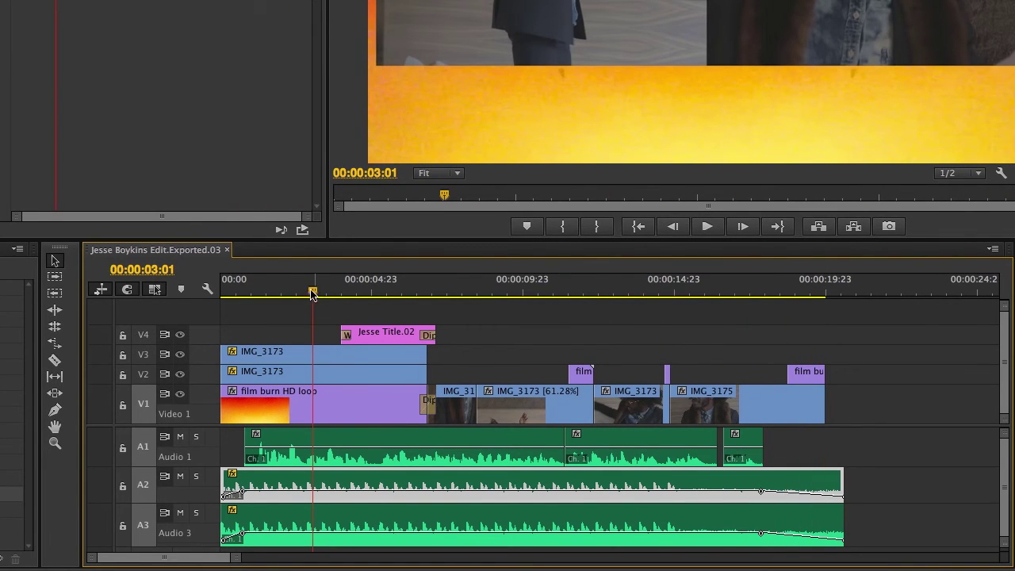
pyautogui.rightClick(344, 478)
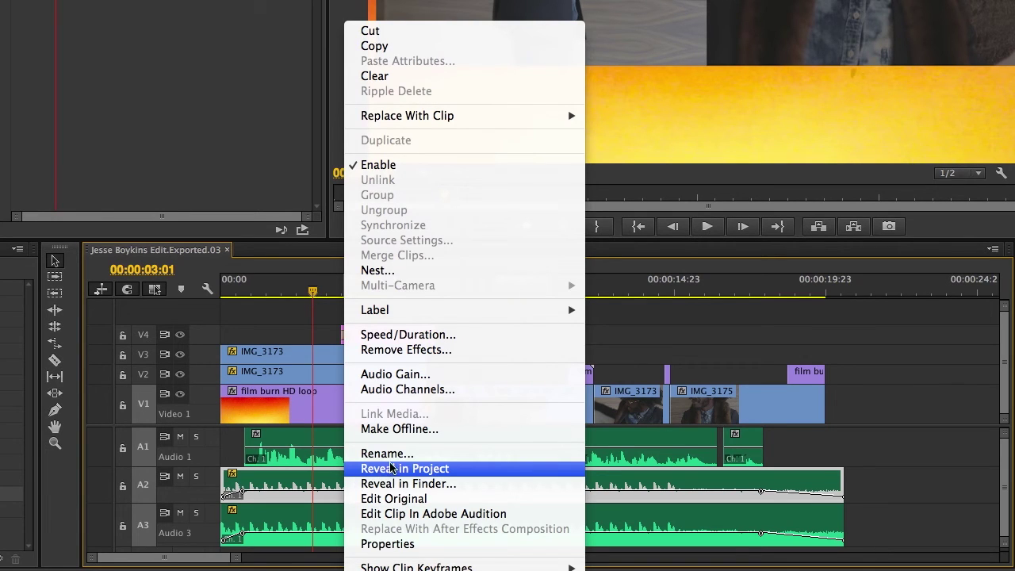
pyautogui.click(426, 484)
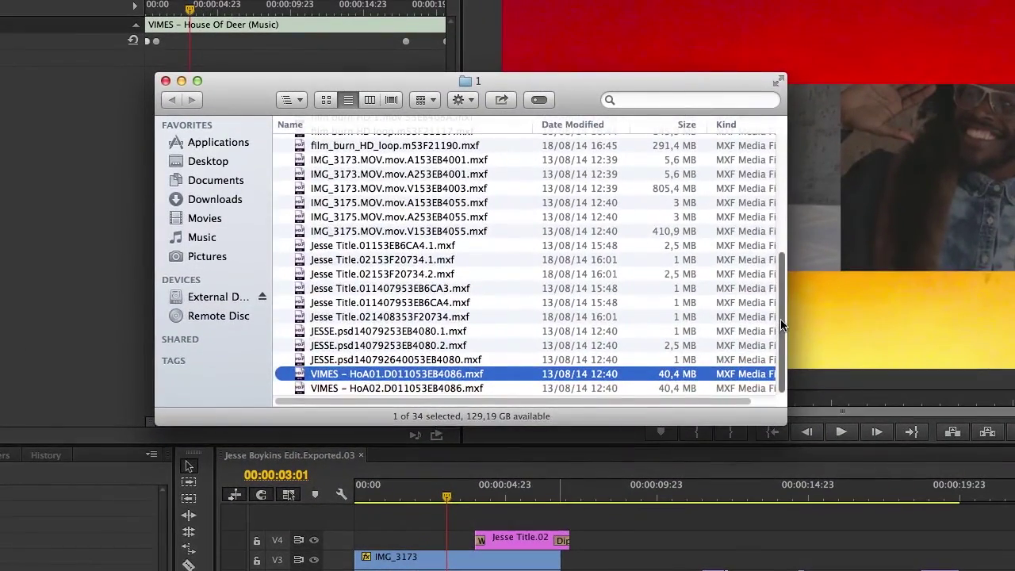
# Check the folder path of VIMES – HoA01.D011053EB4086.mxf, then bring up Premiere's File export options.
pyautogui.scroll(3, 778, 325)
pyautogui.scroll(-3, 773, 327)
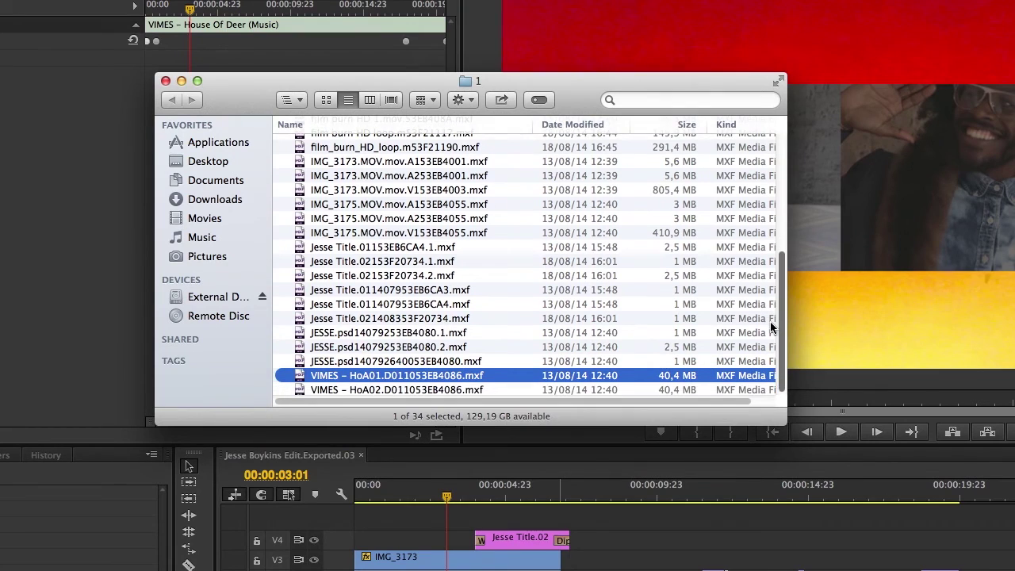
pyautogui.click(302, 100)
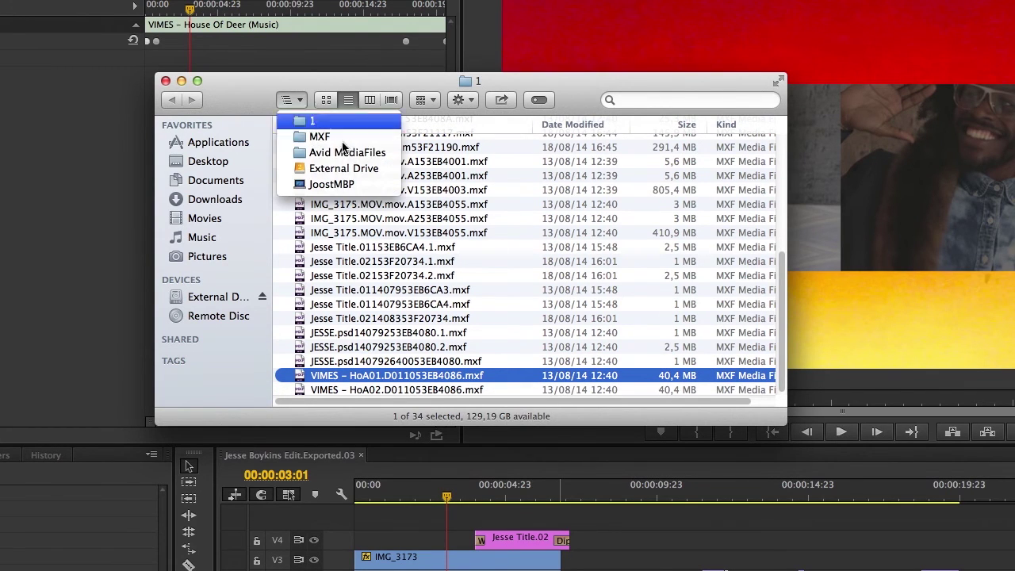
pyautogui.click(576, 101)
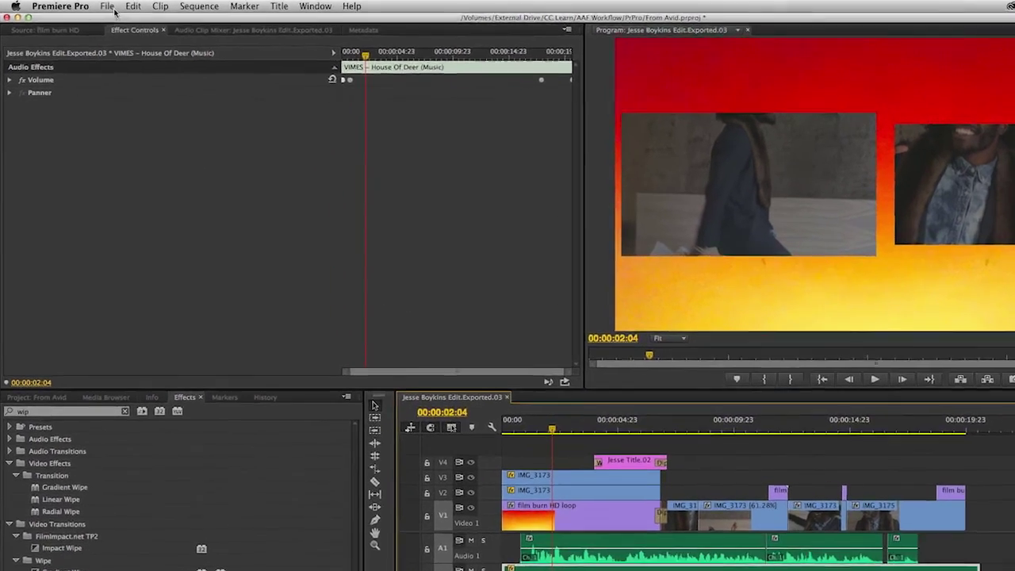
pyautogui.click(94, 5)
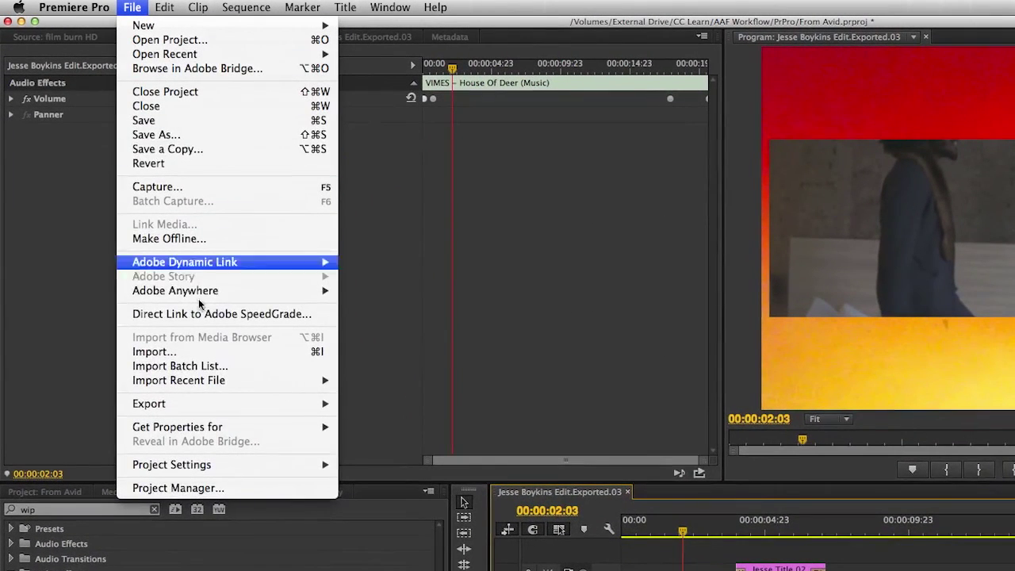
pyautogui.moveTo(227, 404)
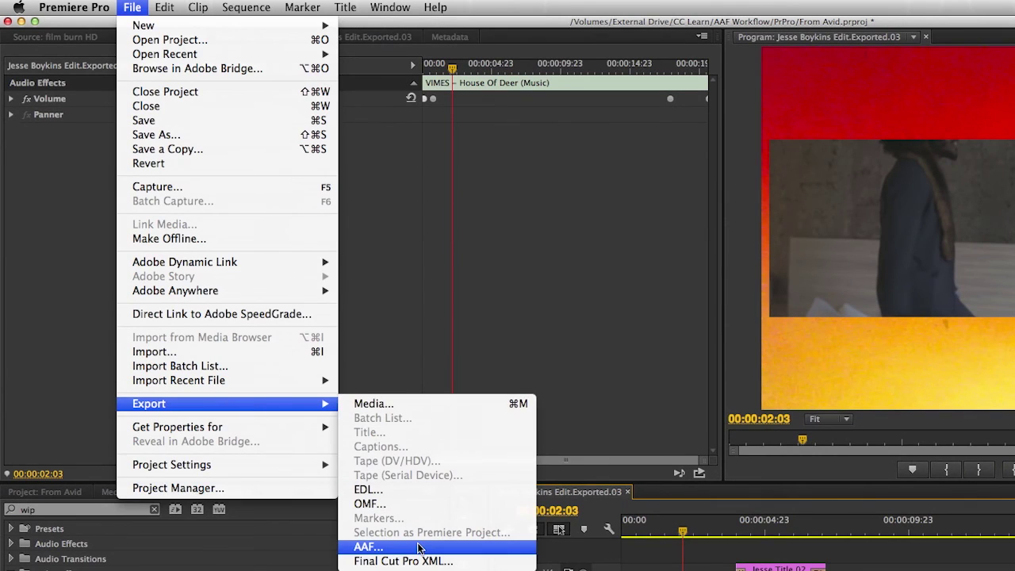